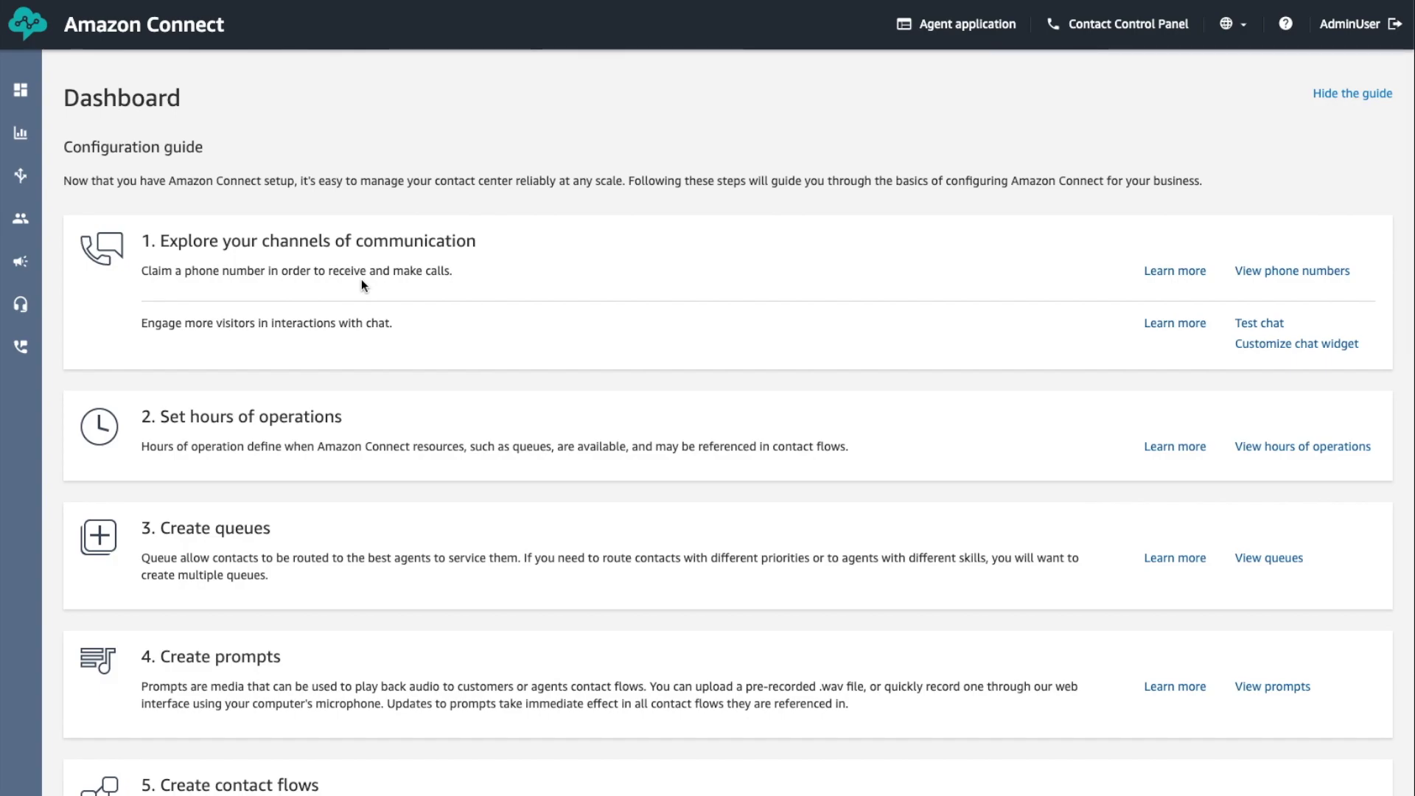
Open the Login/Logout report with a custom time range of 26 Feb to 3 Mar 2023
mouse_move(26, 132)
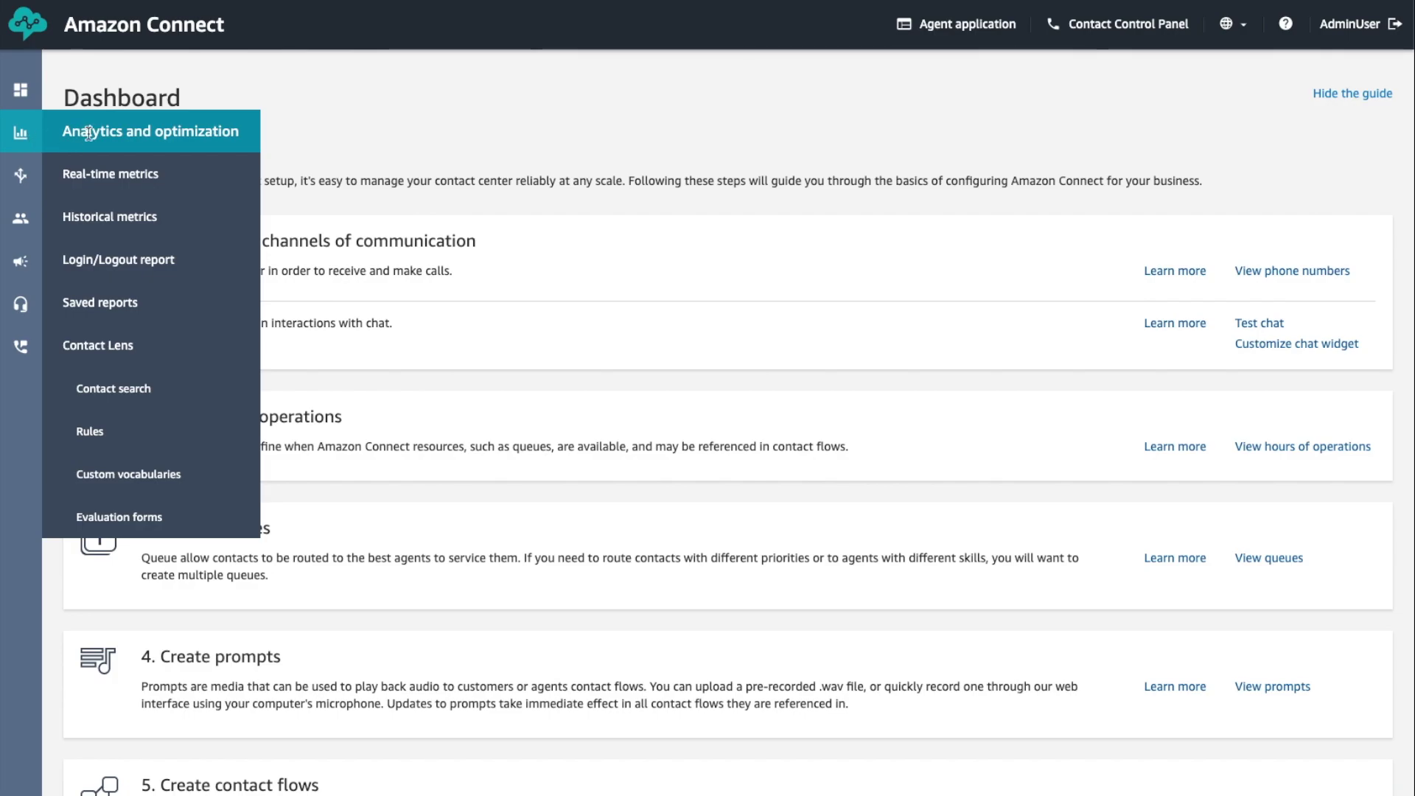
left_click(120, 261)
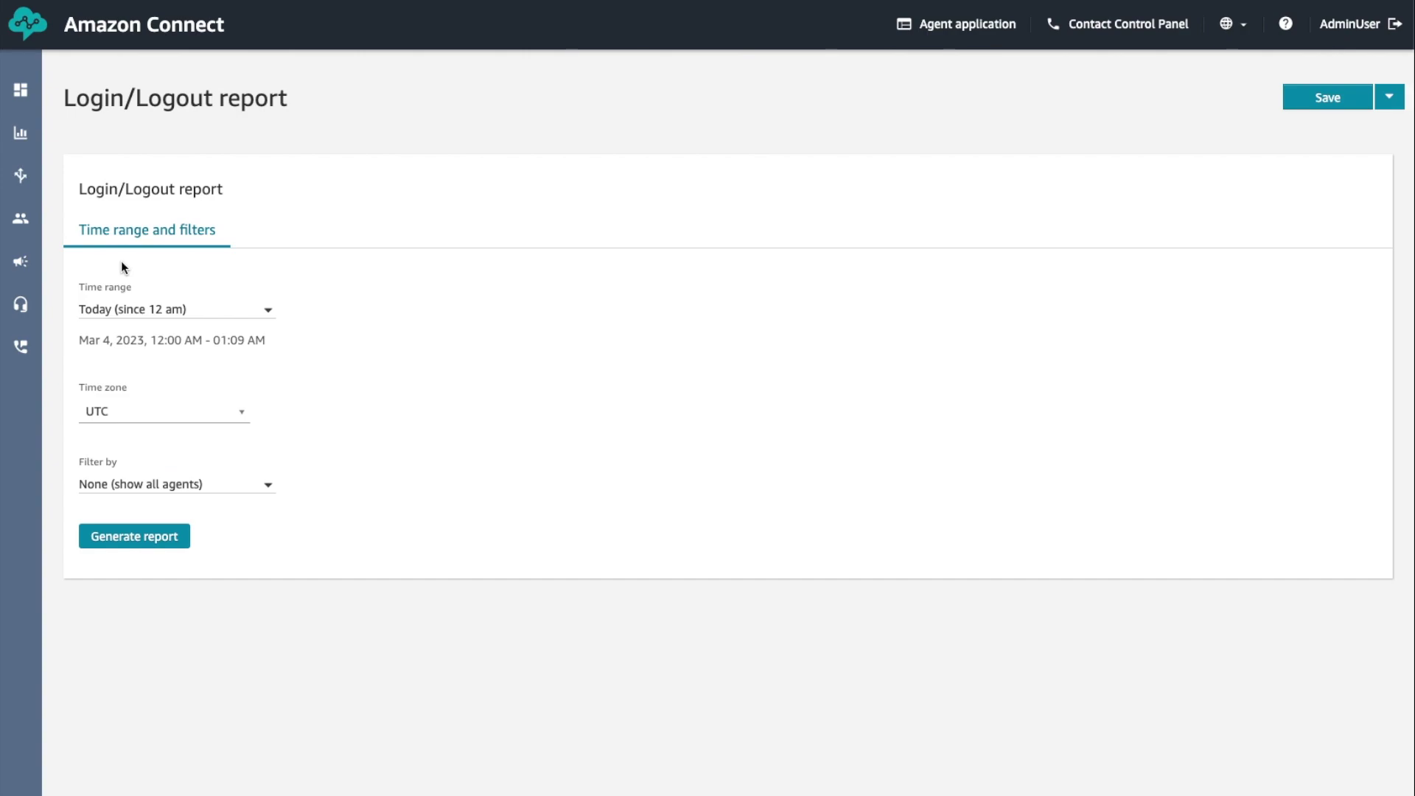
left_click(267, 309)
left_click(163, 444)
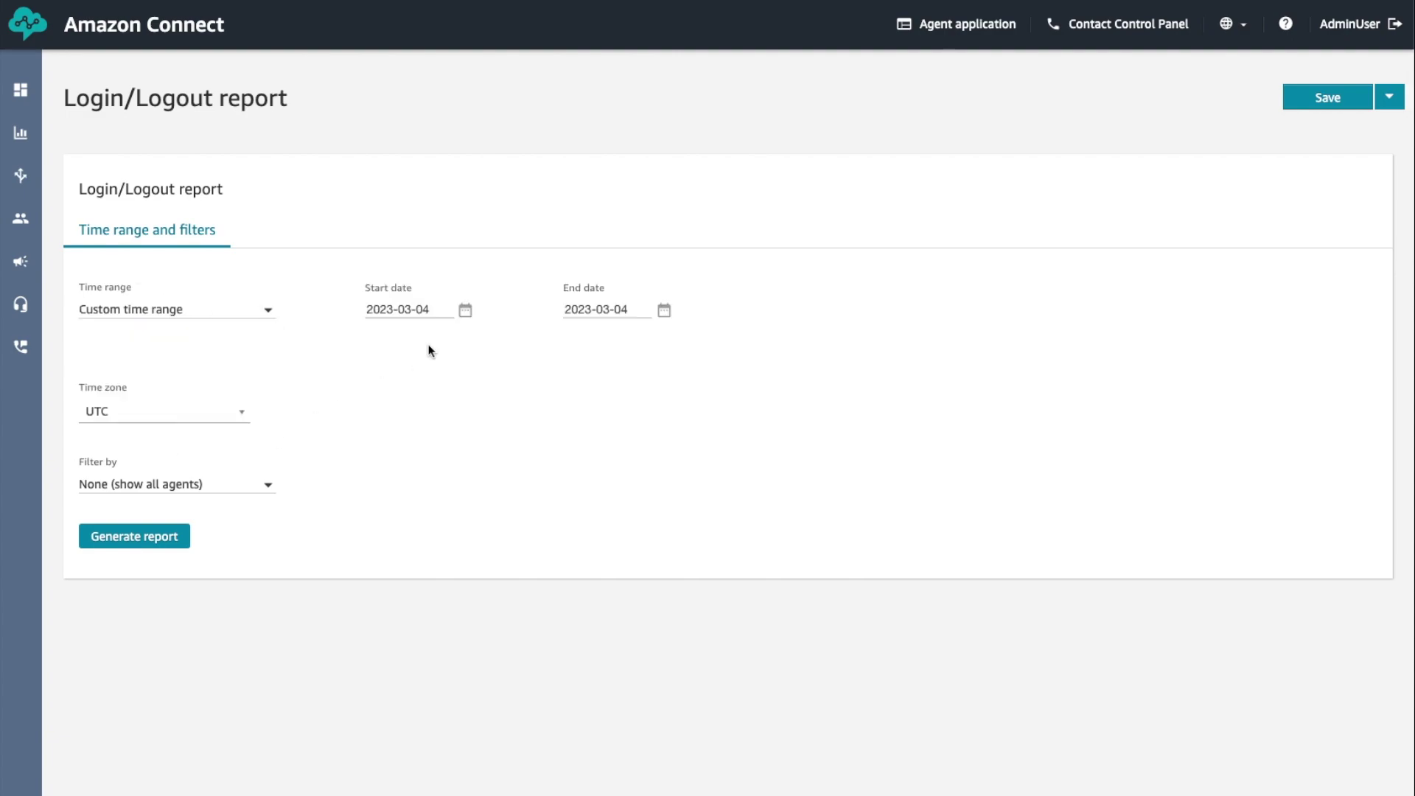
left_click(465, 310)
left_click(474, 378)
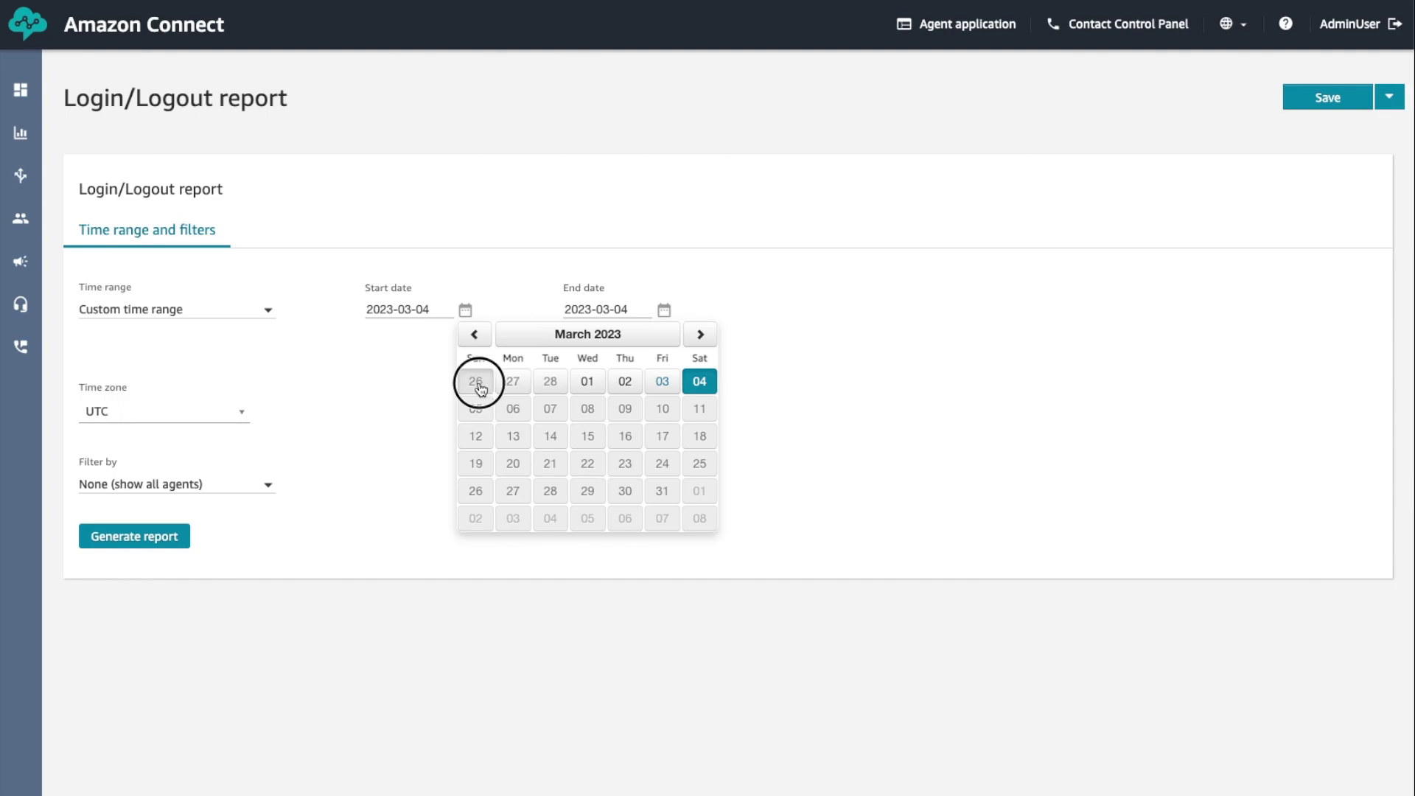
left_click(660, 313)
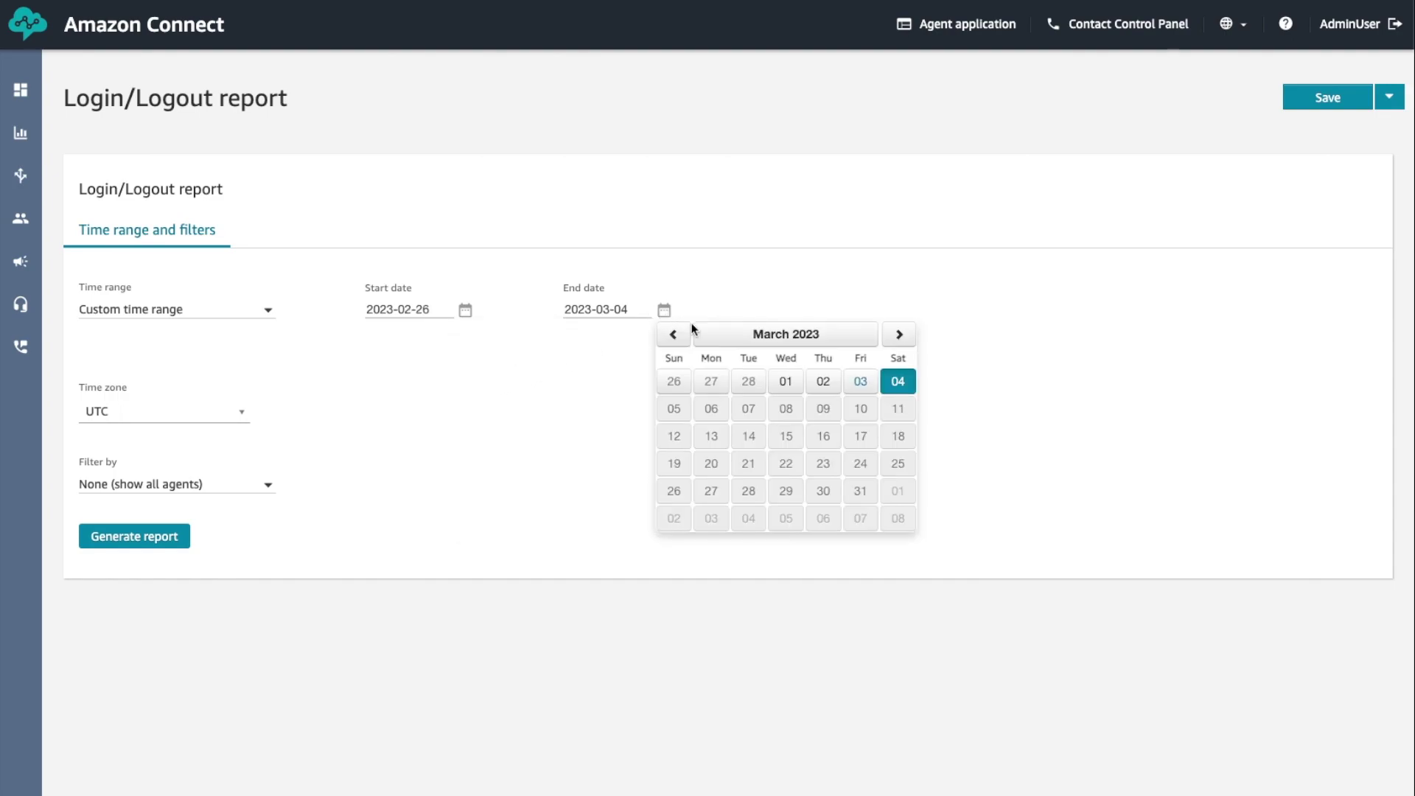
left_click(860, 381)
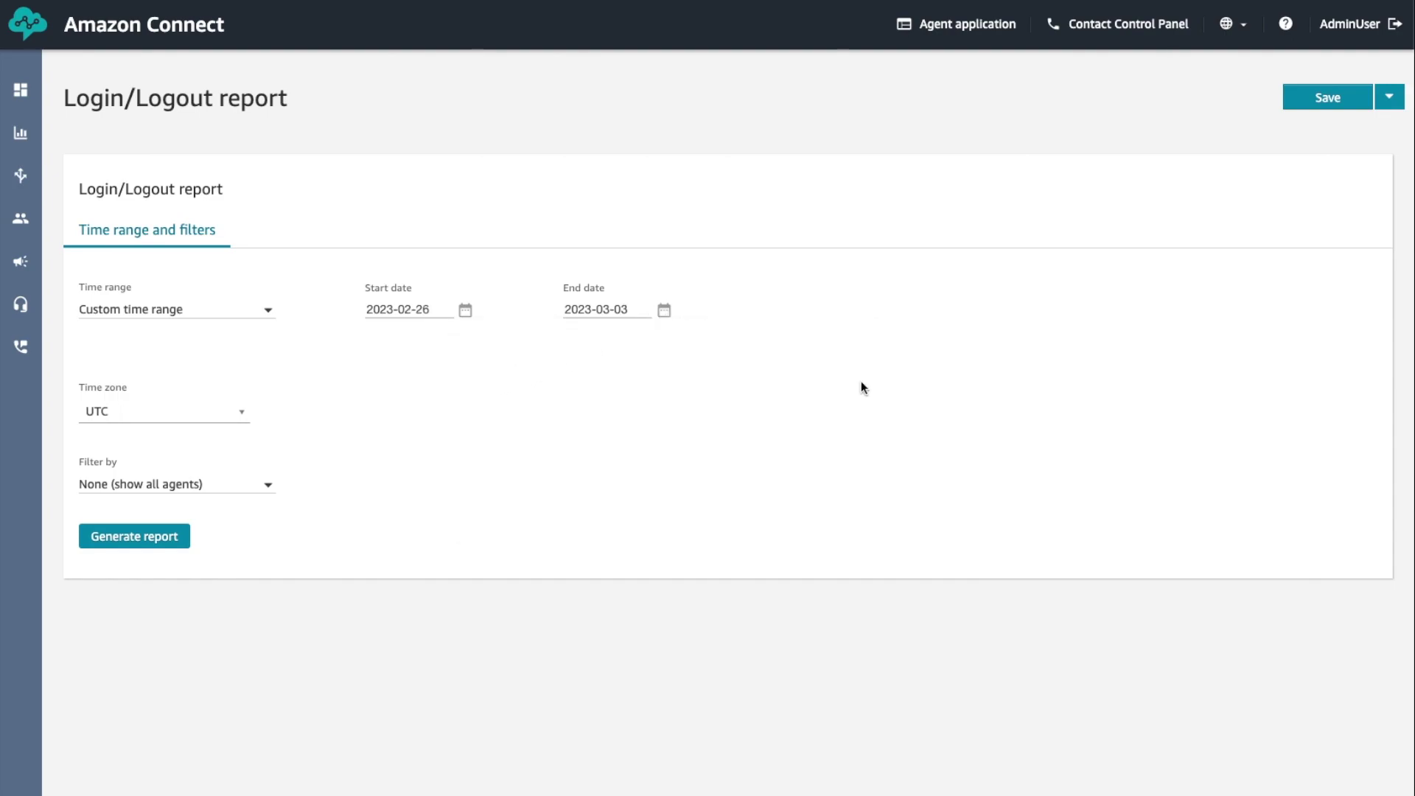
Set the time zone to US/Central and the filter to None so all agents show
left_click(242, 417)
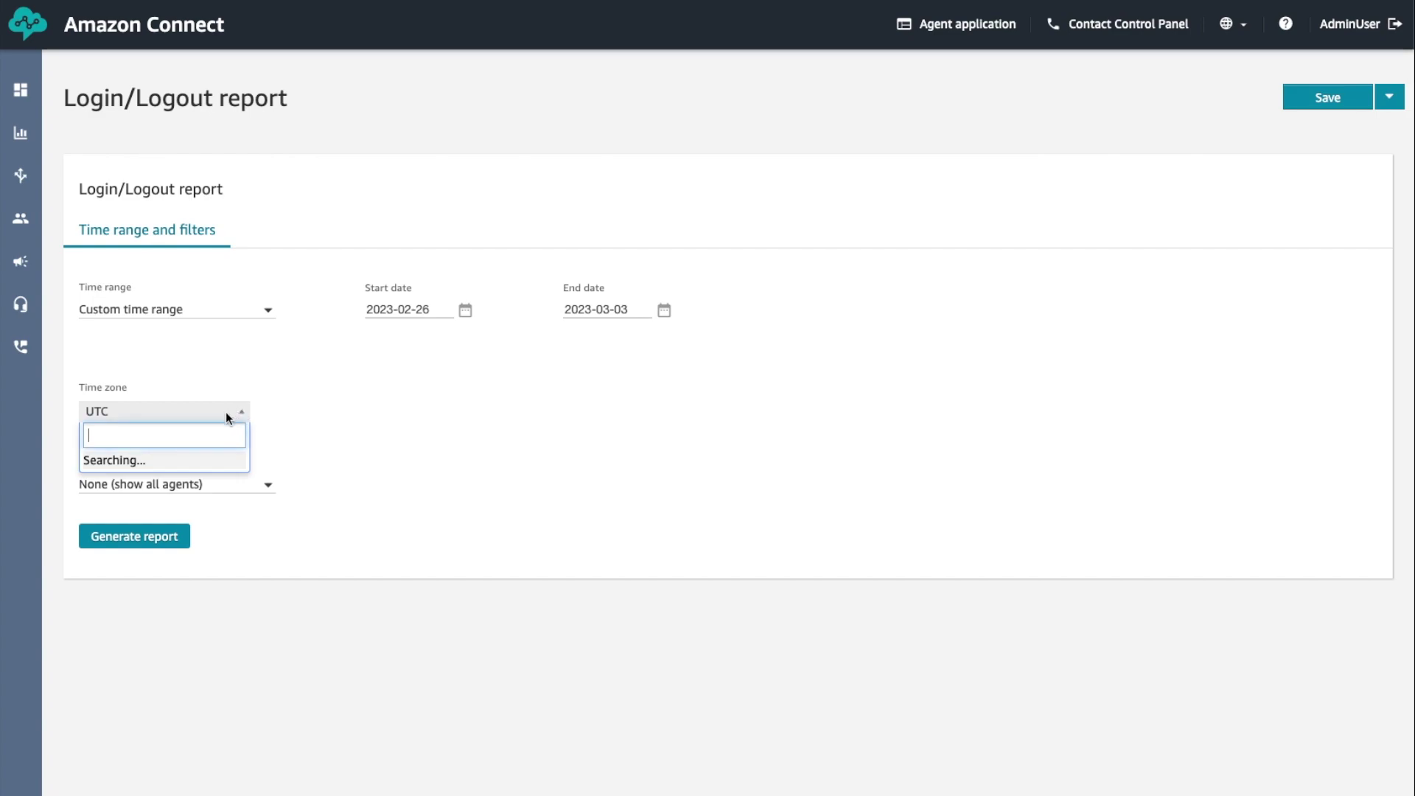
type("Central")
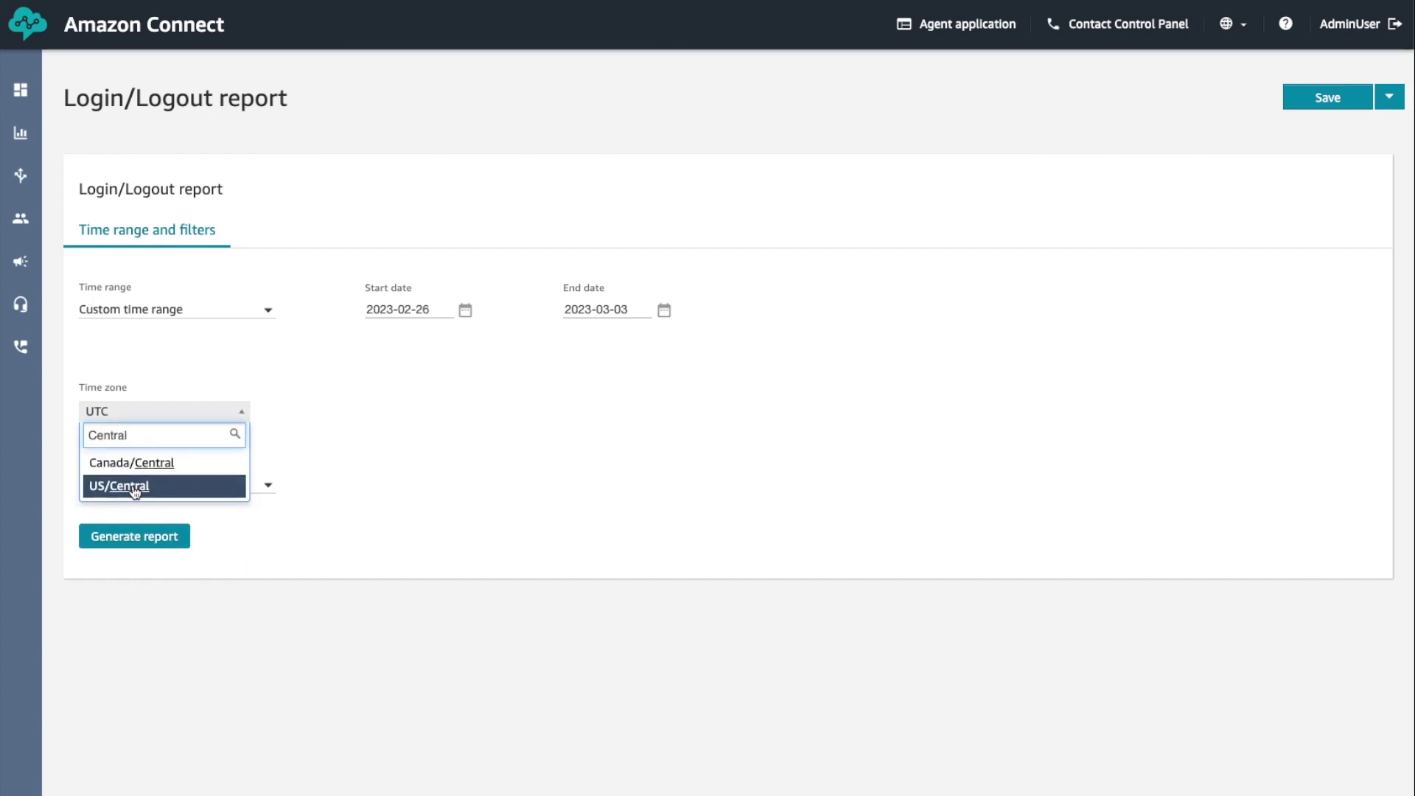
left_click(137, 487)
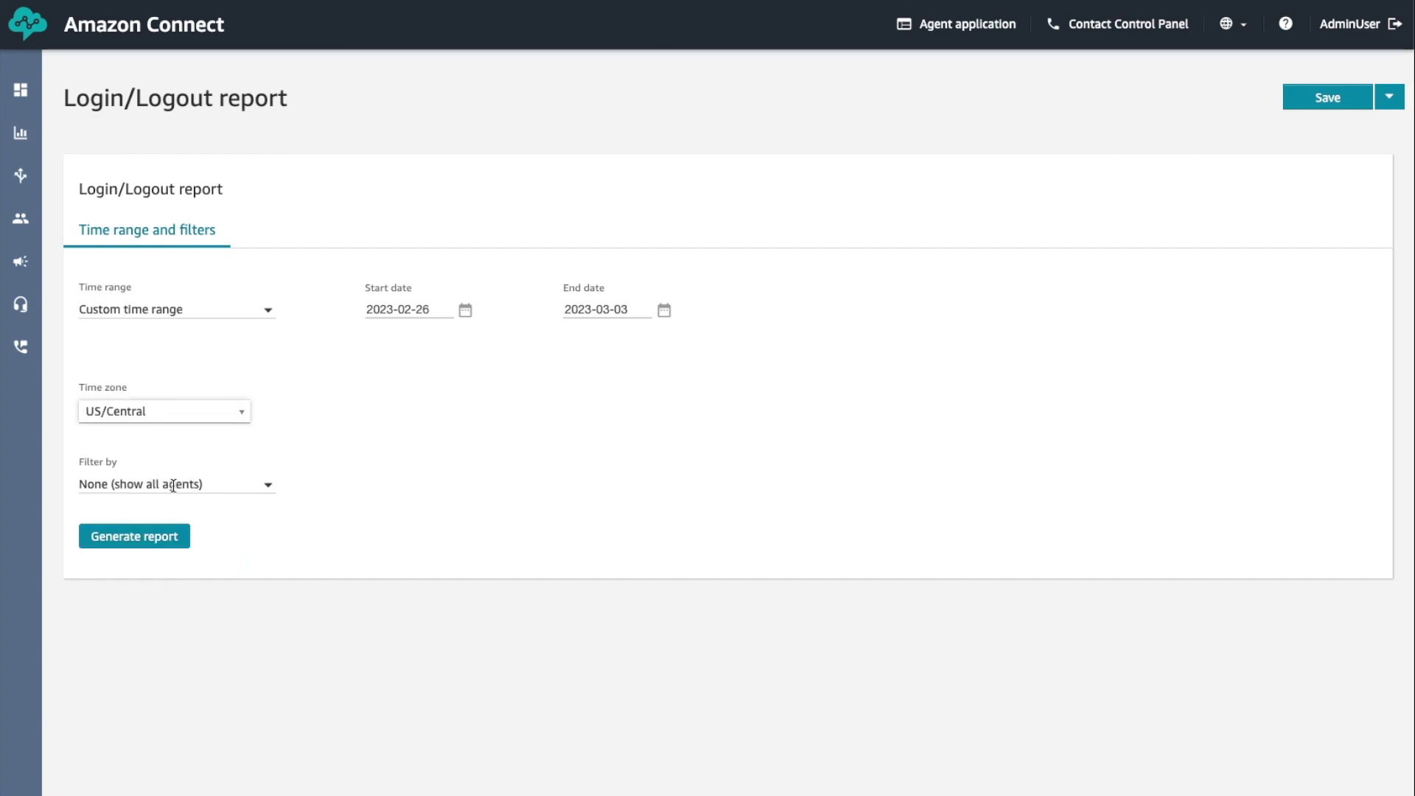
left_click(227, 483)
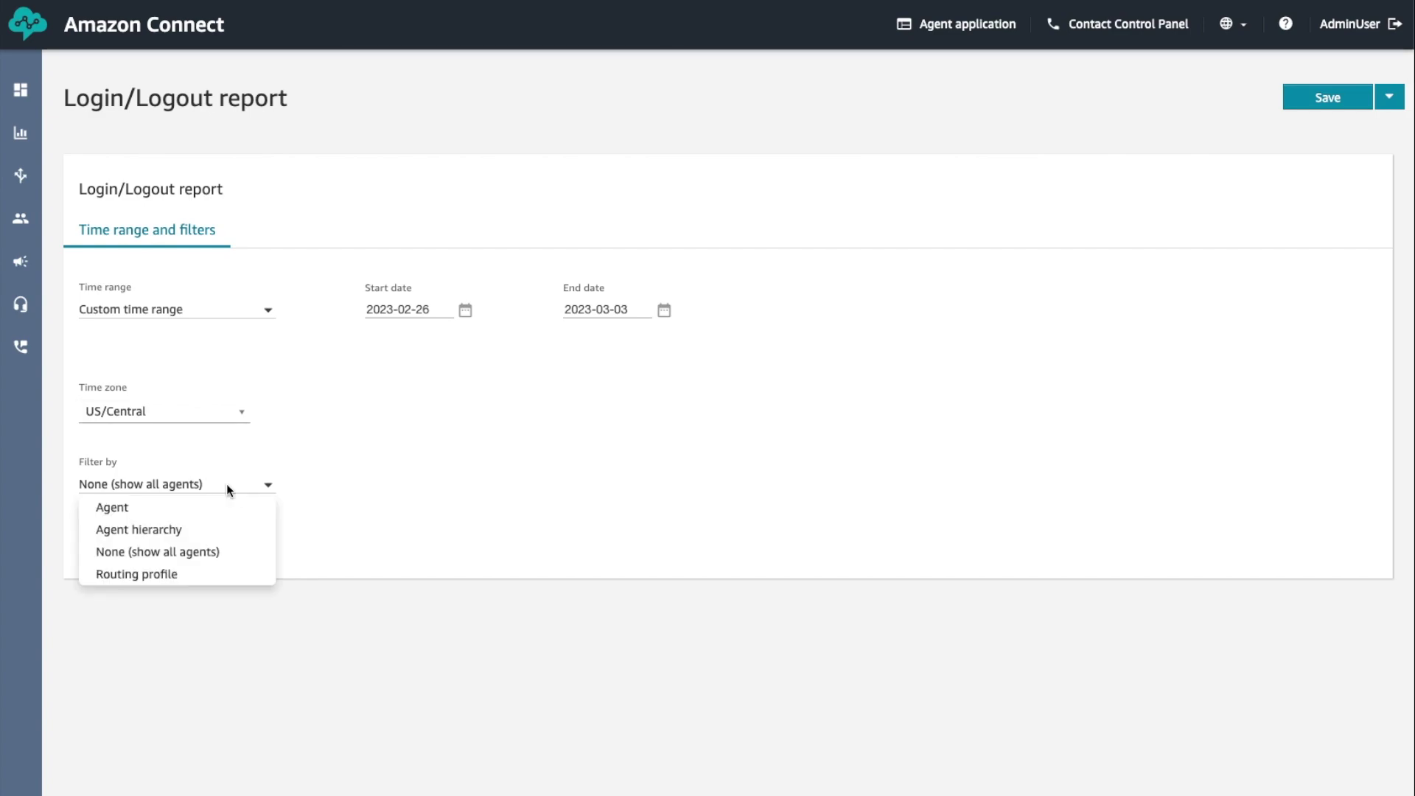
left_click(160, 559)
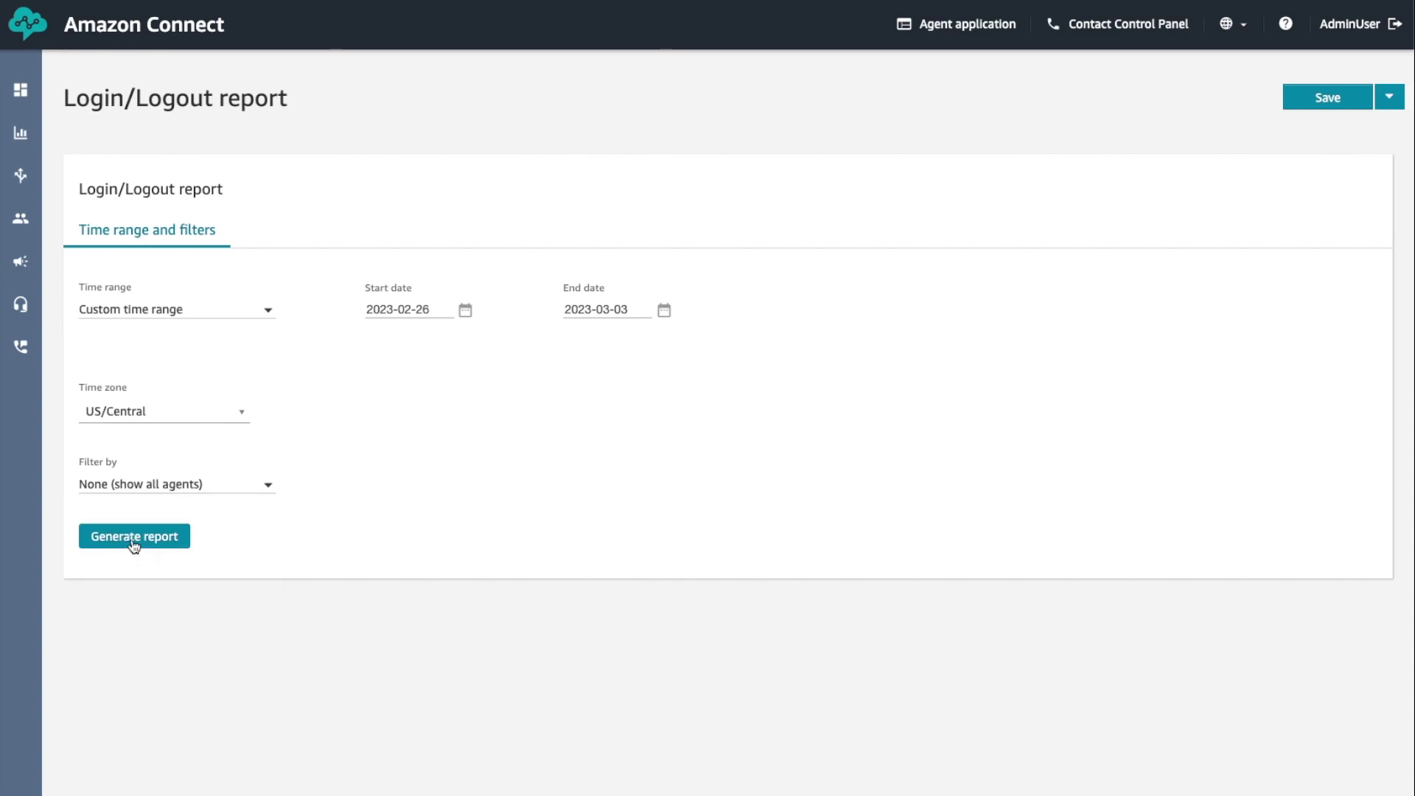
Generate the Login/Logout results and save the report as 'Demo Report'
left_click(134, 544)
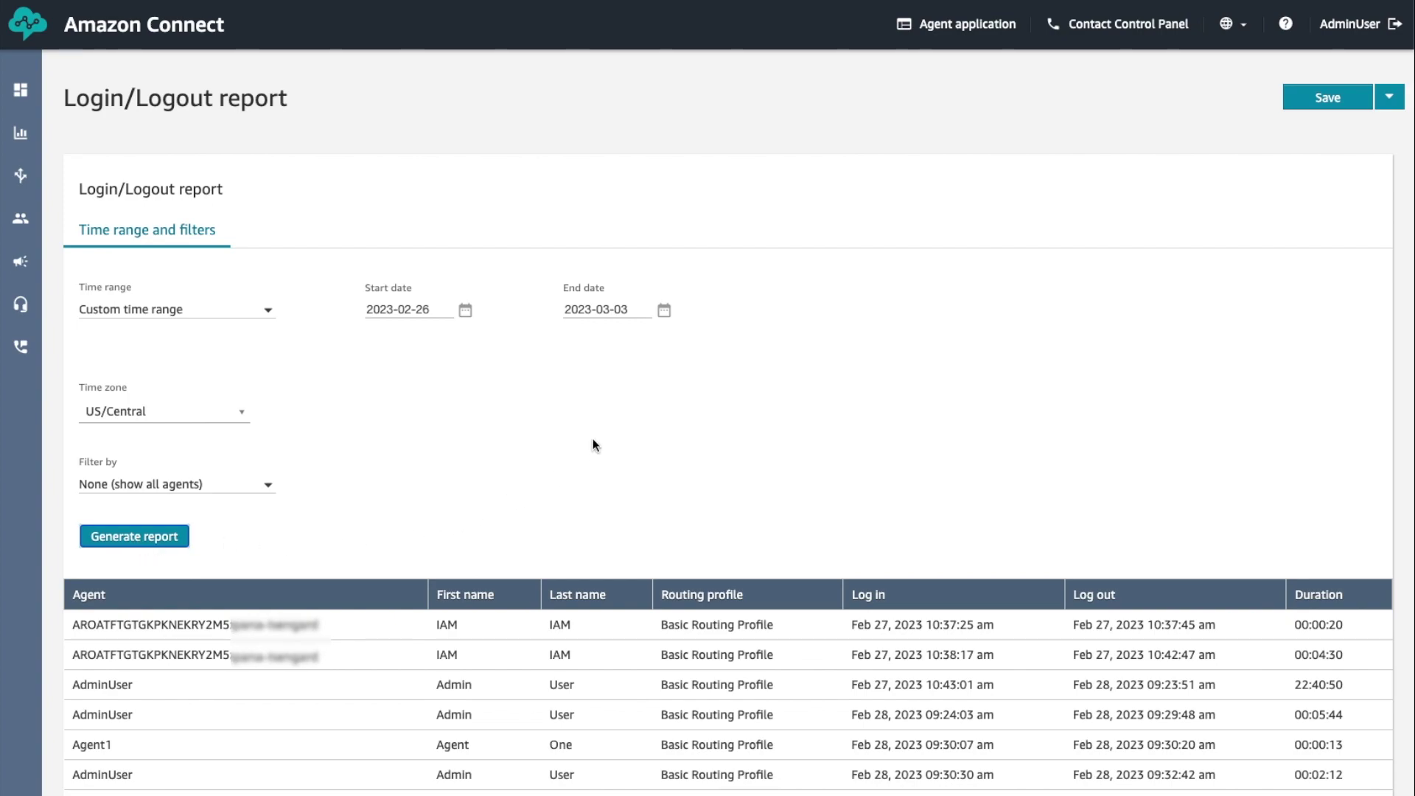
left_click(1328, 103)
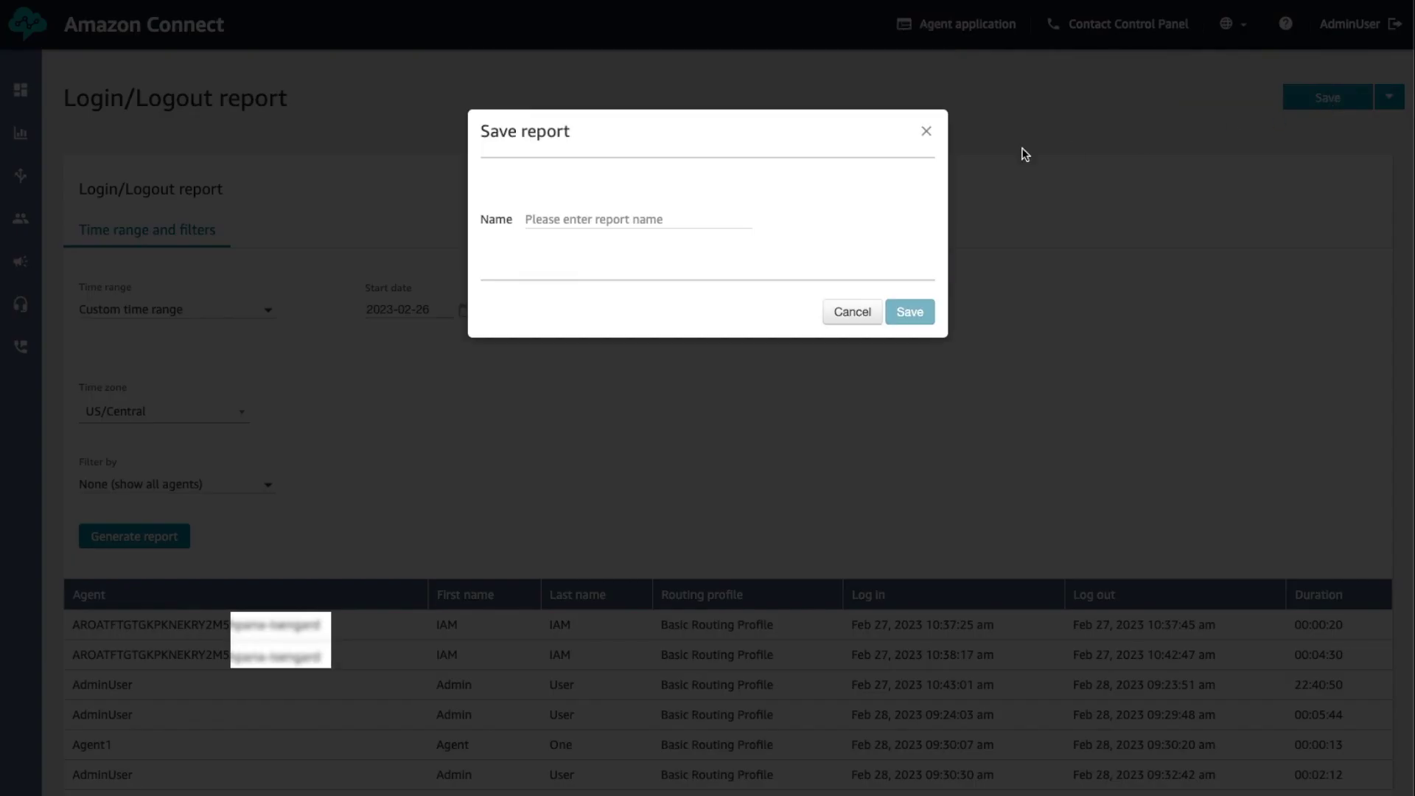
left_click(574, 221)
type("Demo ")
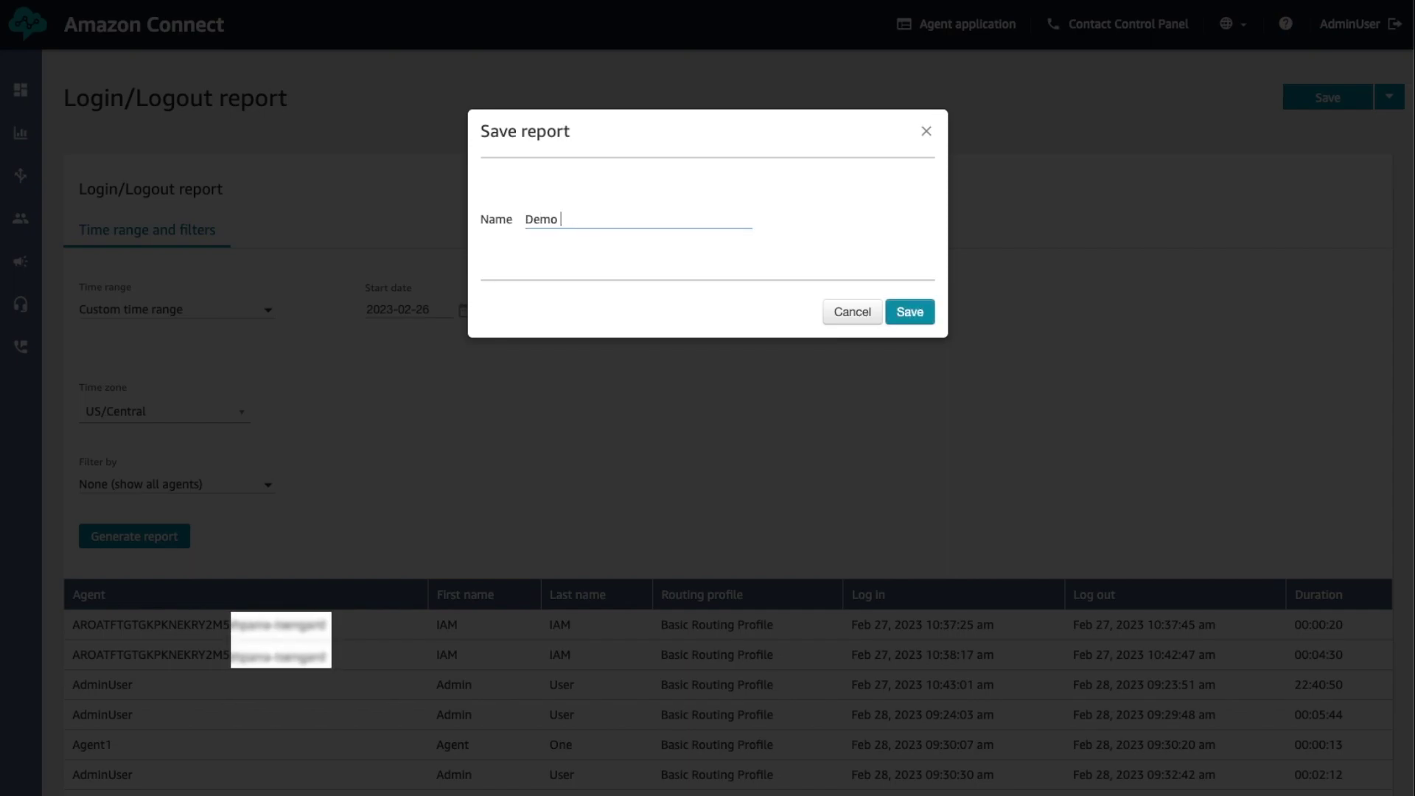
type("Report")
left_click(908, 314)
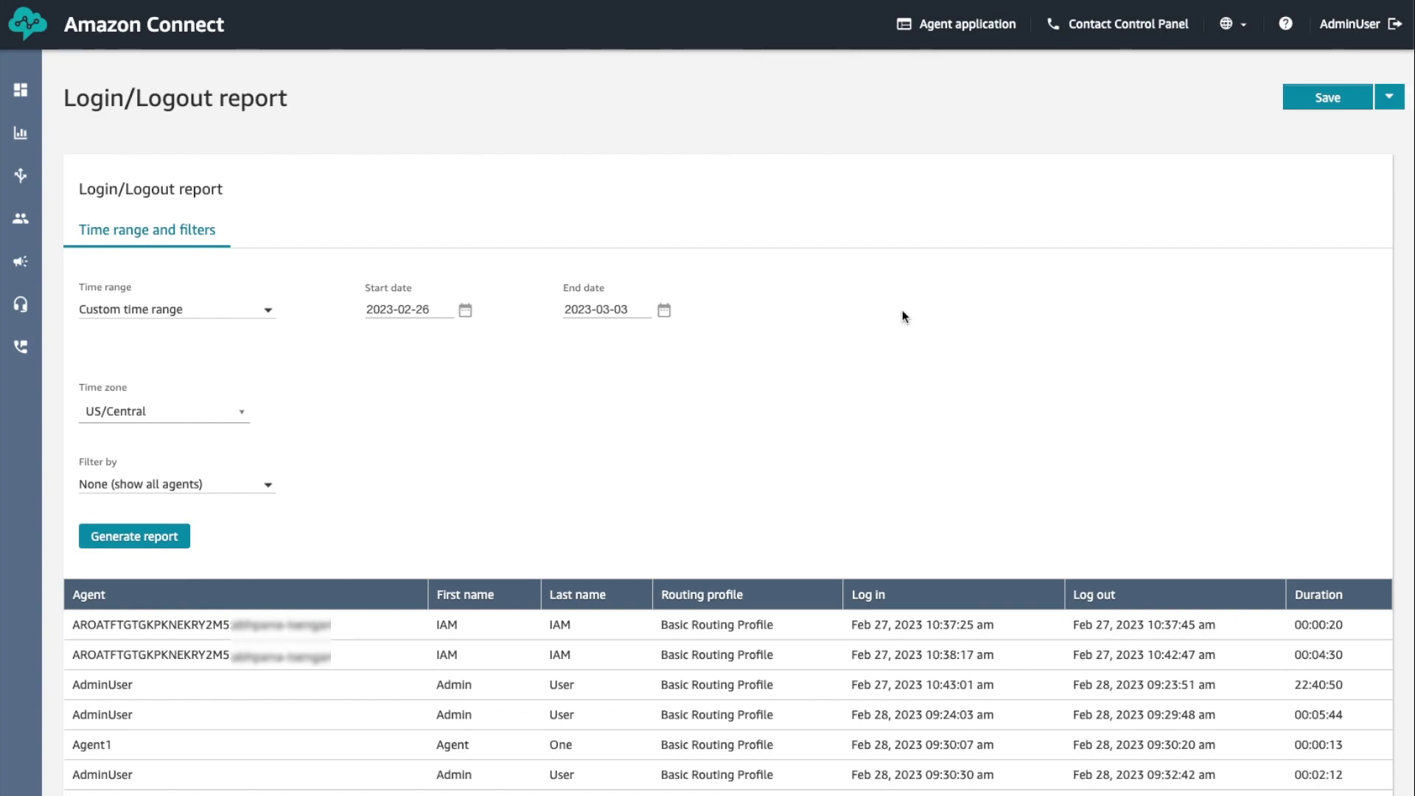
Open the saved Demo Report from the saved Login/Logout reports list
mouse_move(24, 126)
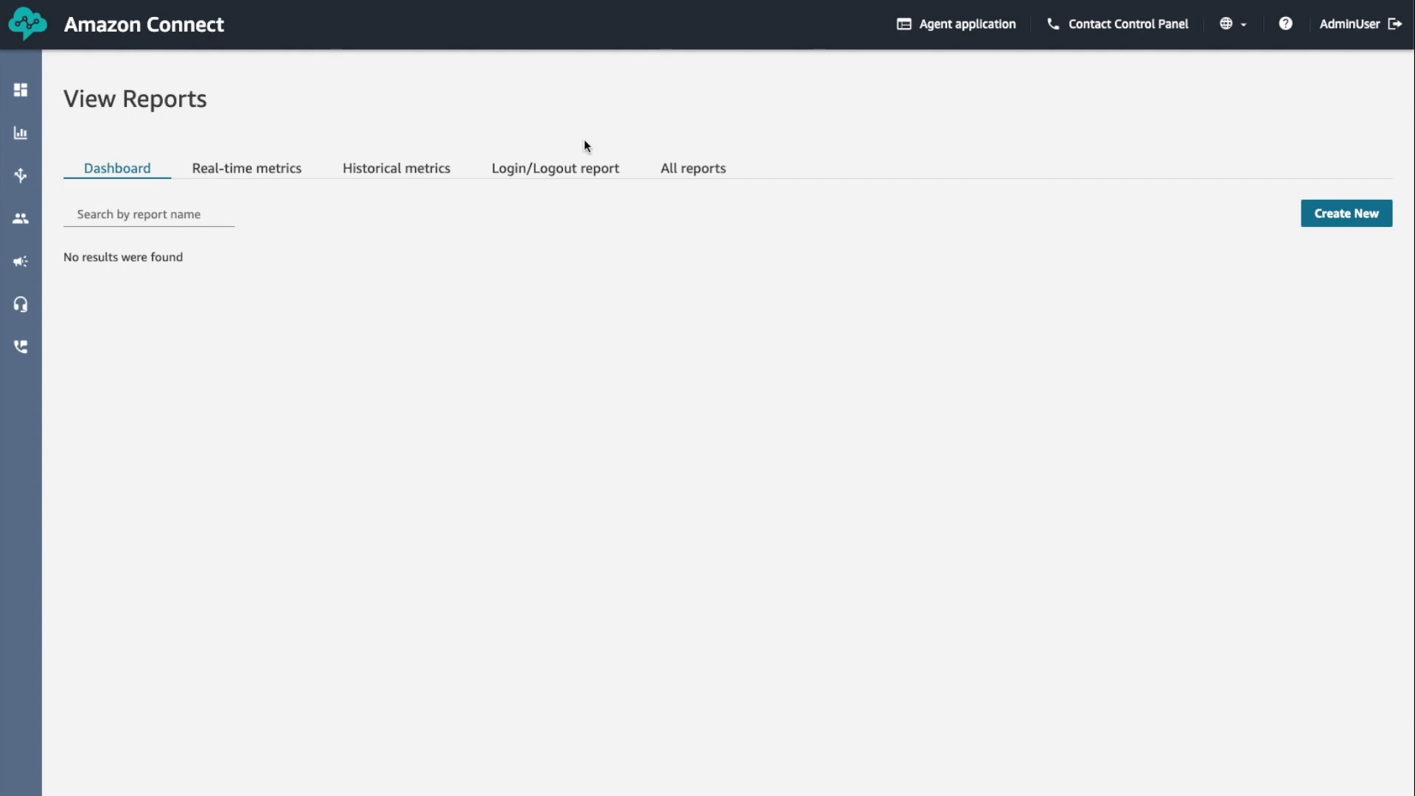
left_click(595, 168)
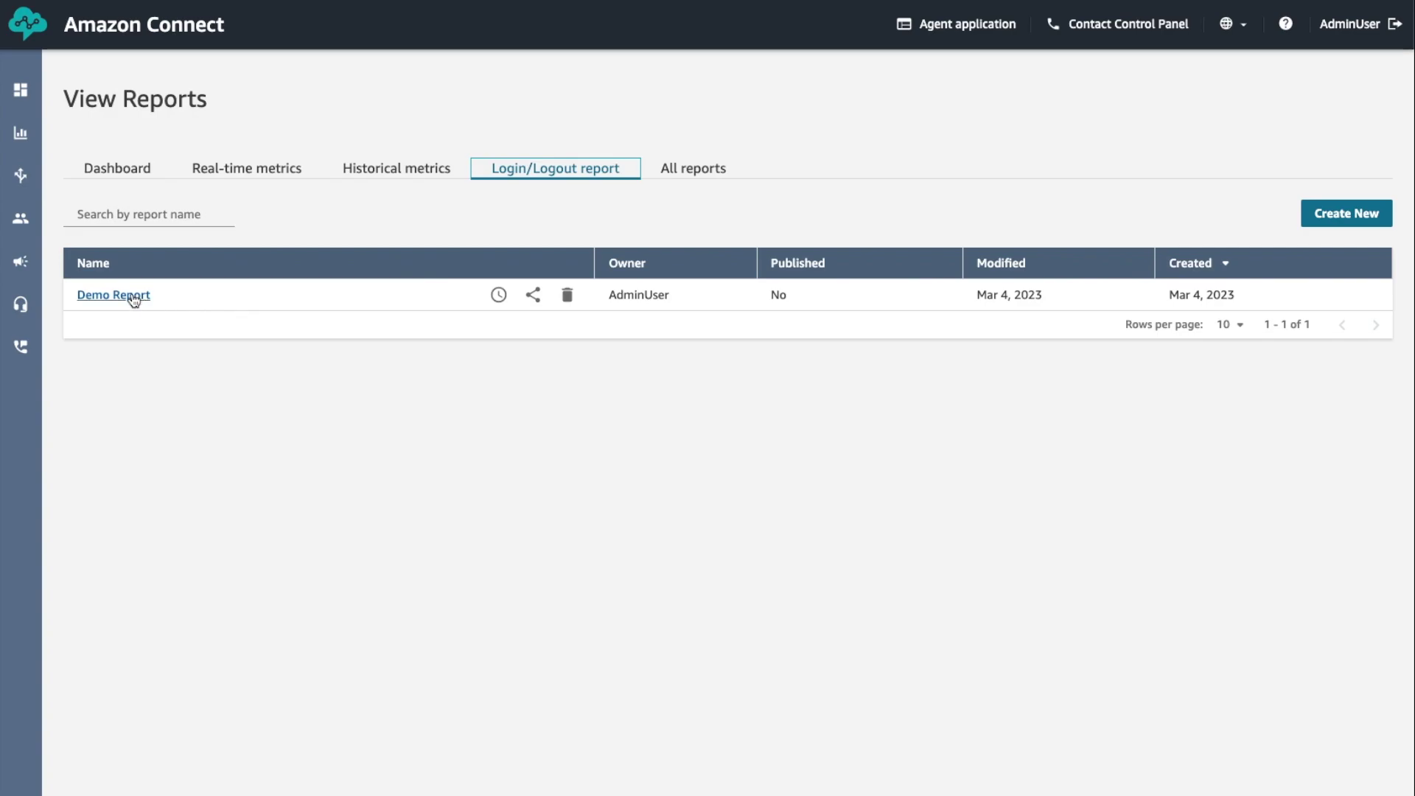
left_click(131, 295)
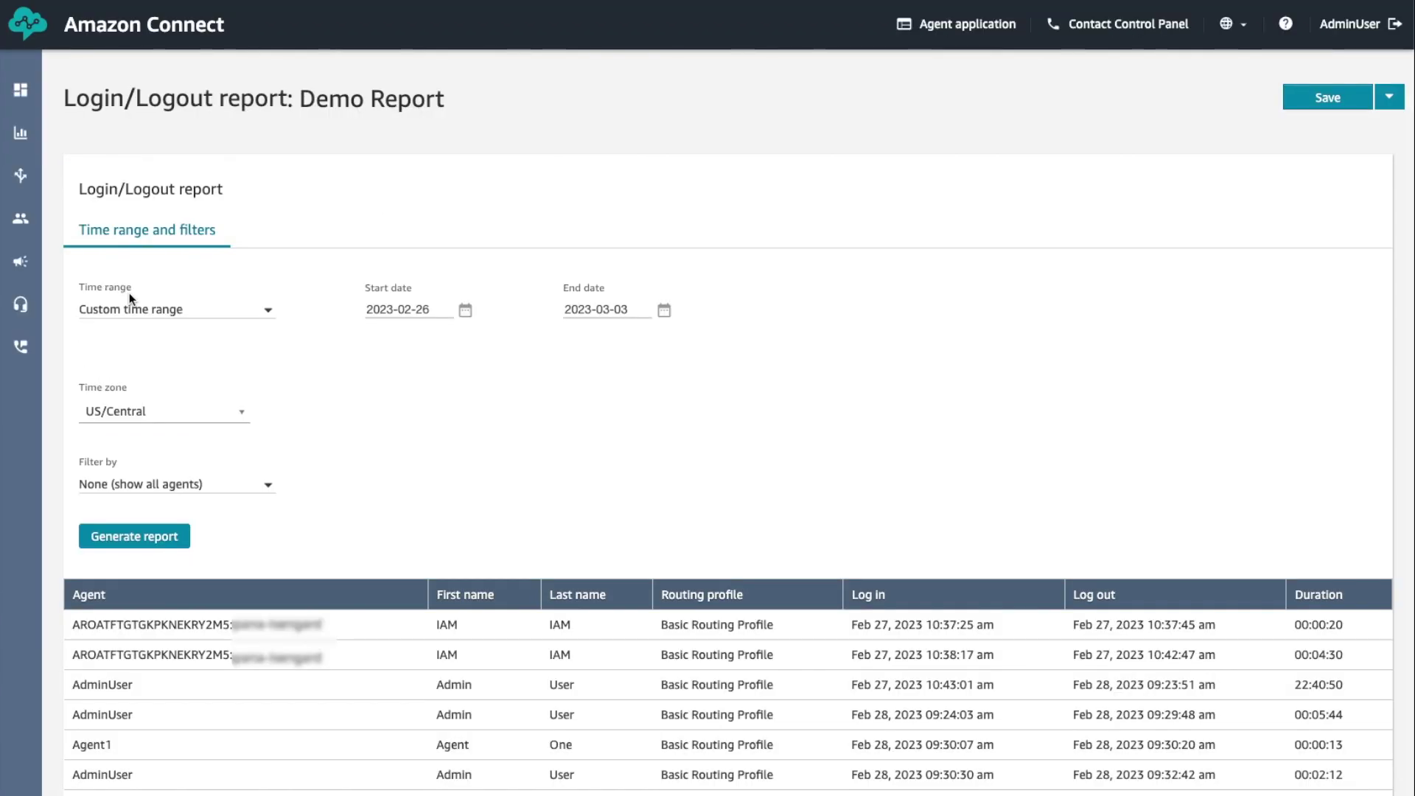
Change Demo Report's range to 27 Feb through 2 Mar 2023 and regenerate it
left_click(464, 312)
left_click(512, 492)
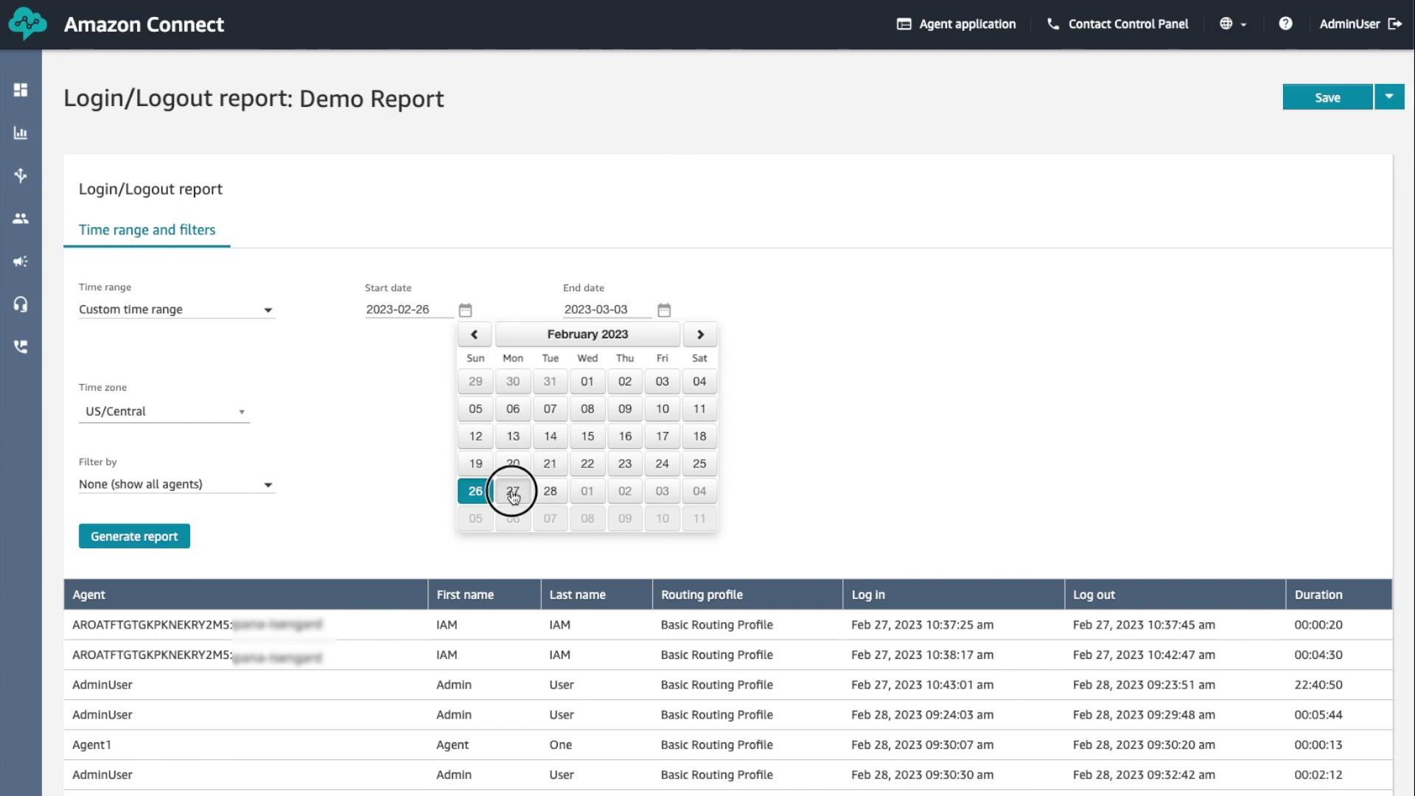
left_click(663, 310)
left_click(821, 380)
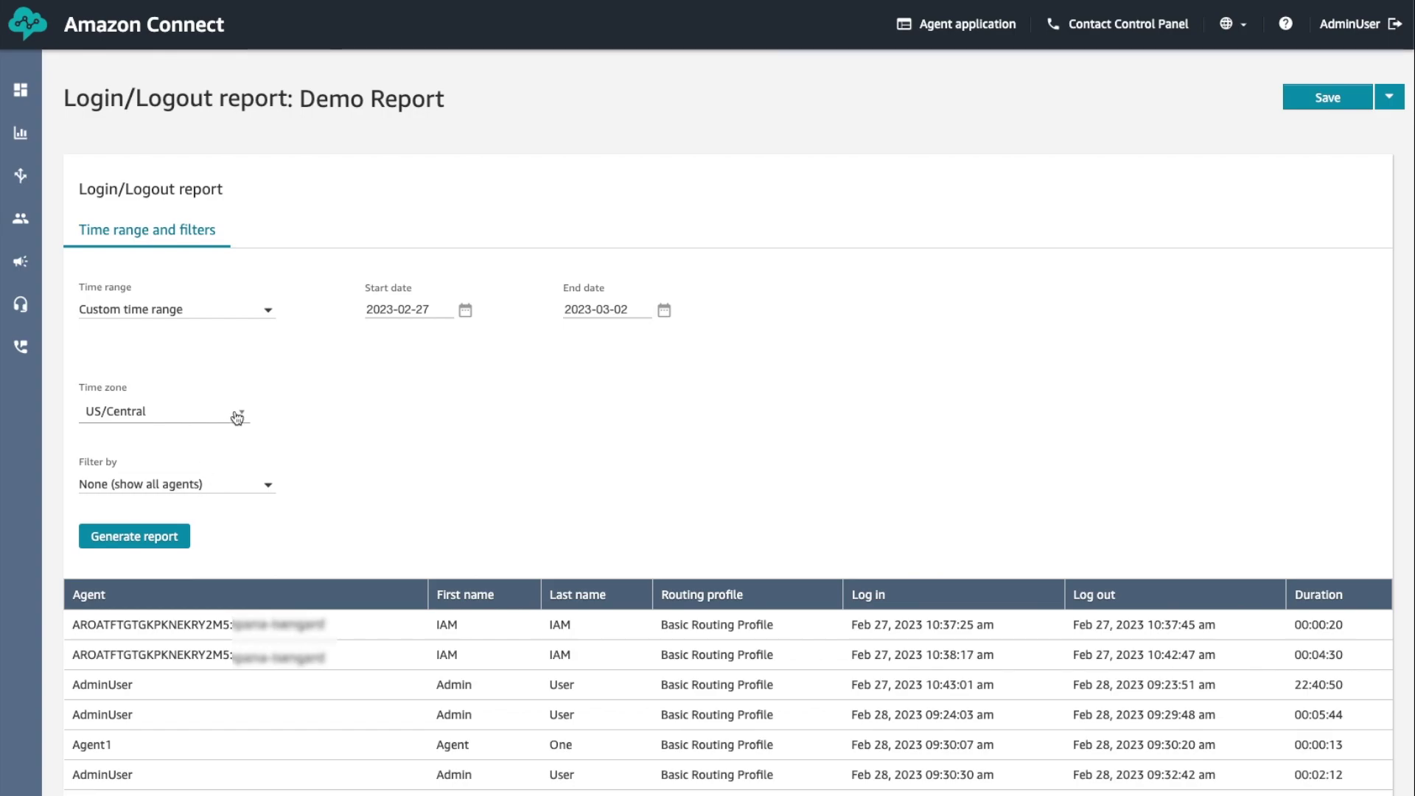
left_click(160, 539)
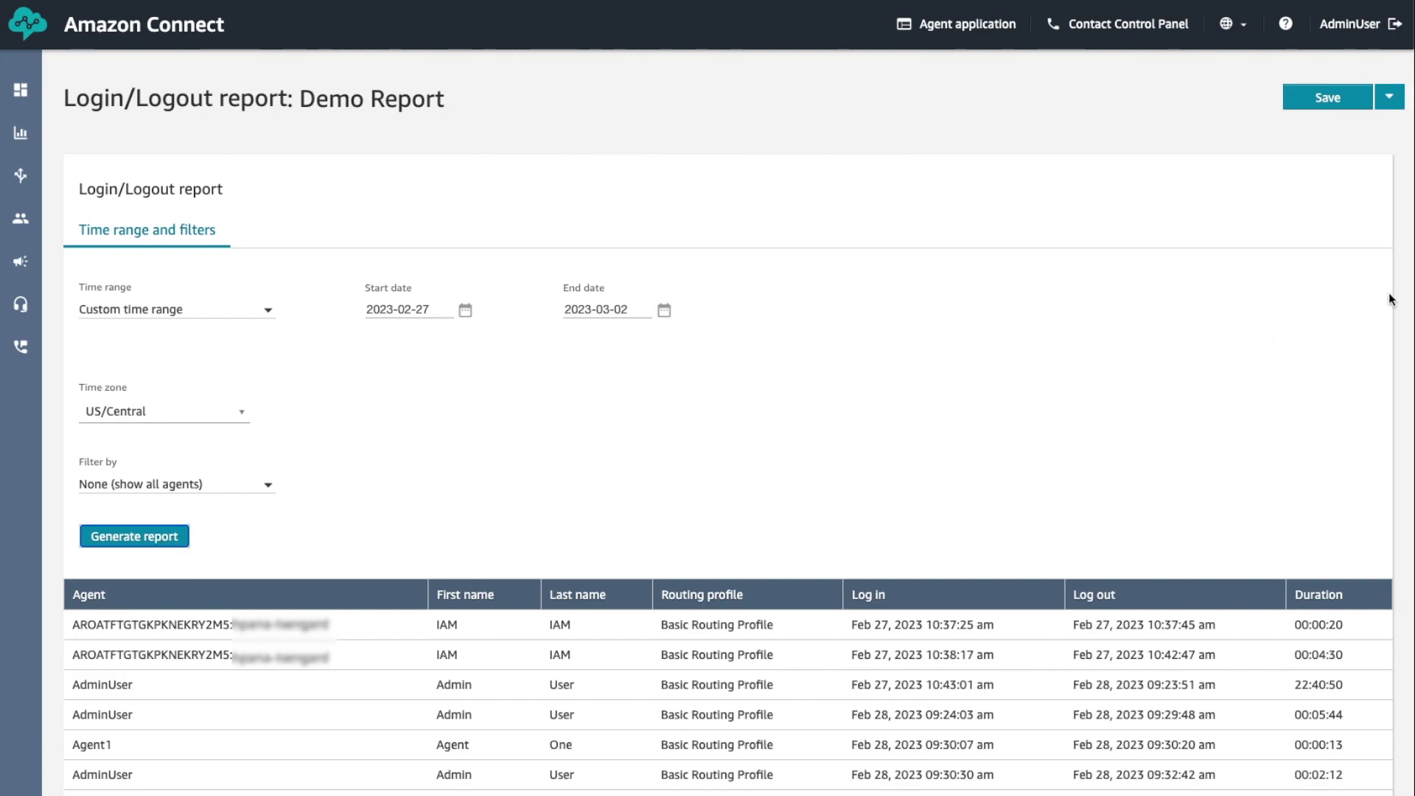
left_click(1390, 101)
Save a copy of the report as 'Demo Report 1'
left_click(1315, 124)
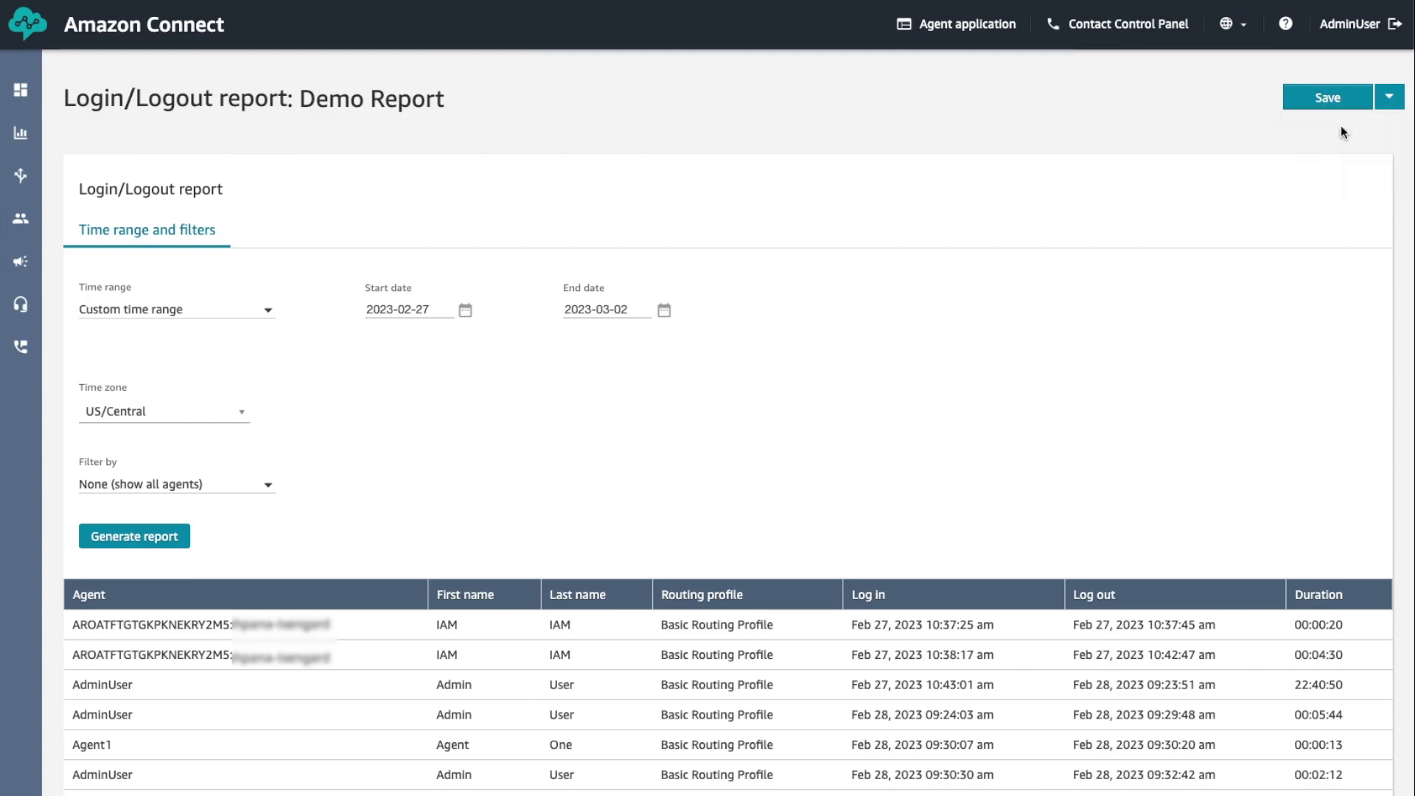
left_click(629, 223)
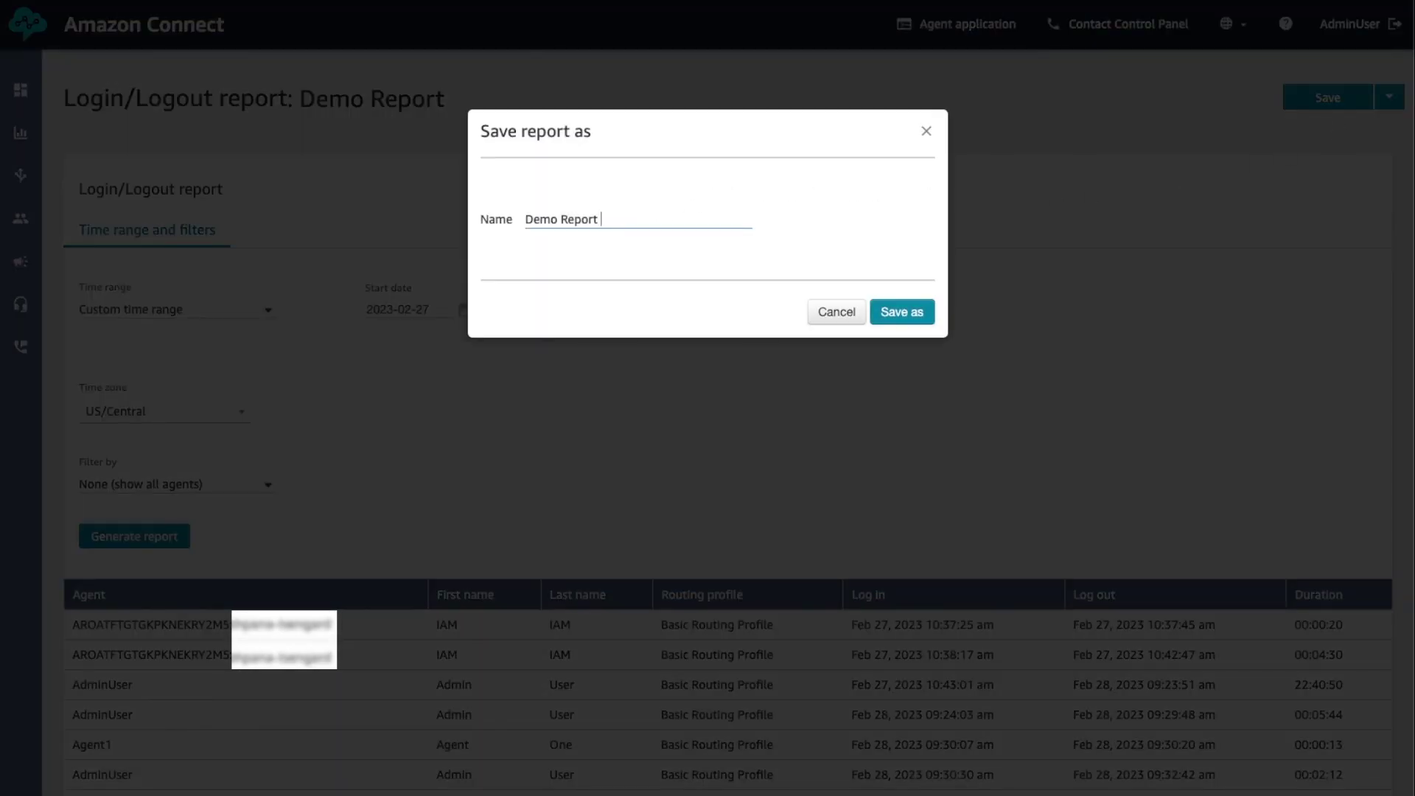
type("1")
left_click(903, 312)
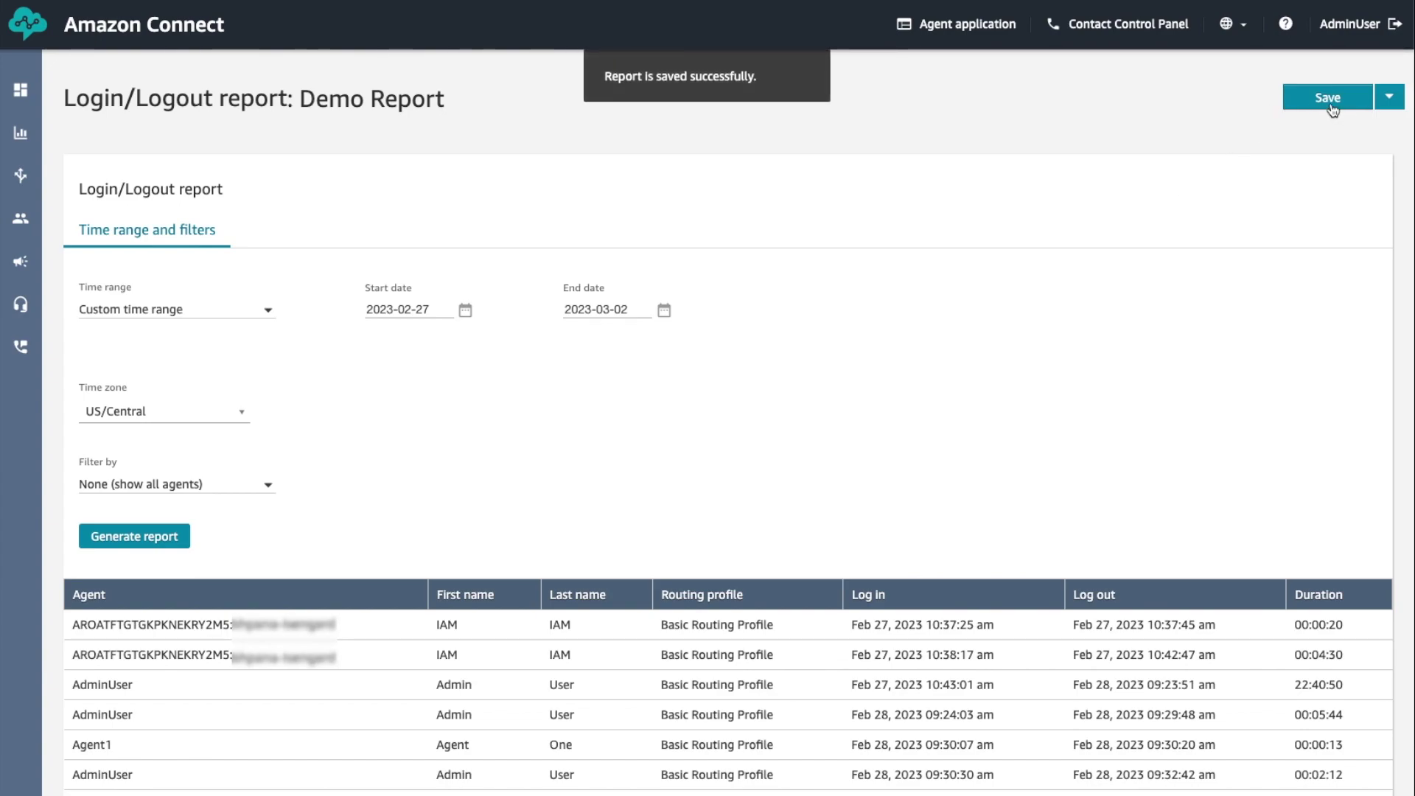
Save the latest changes to Demo Report
left_click(1330, 107)
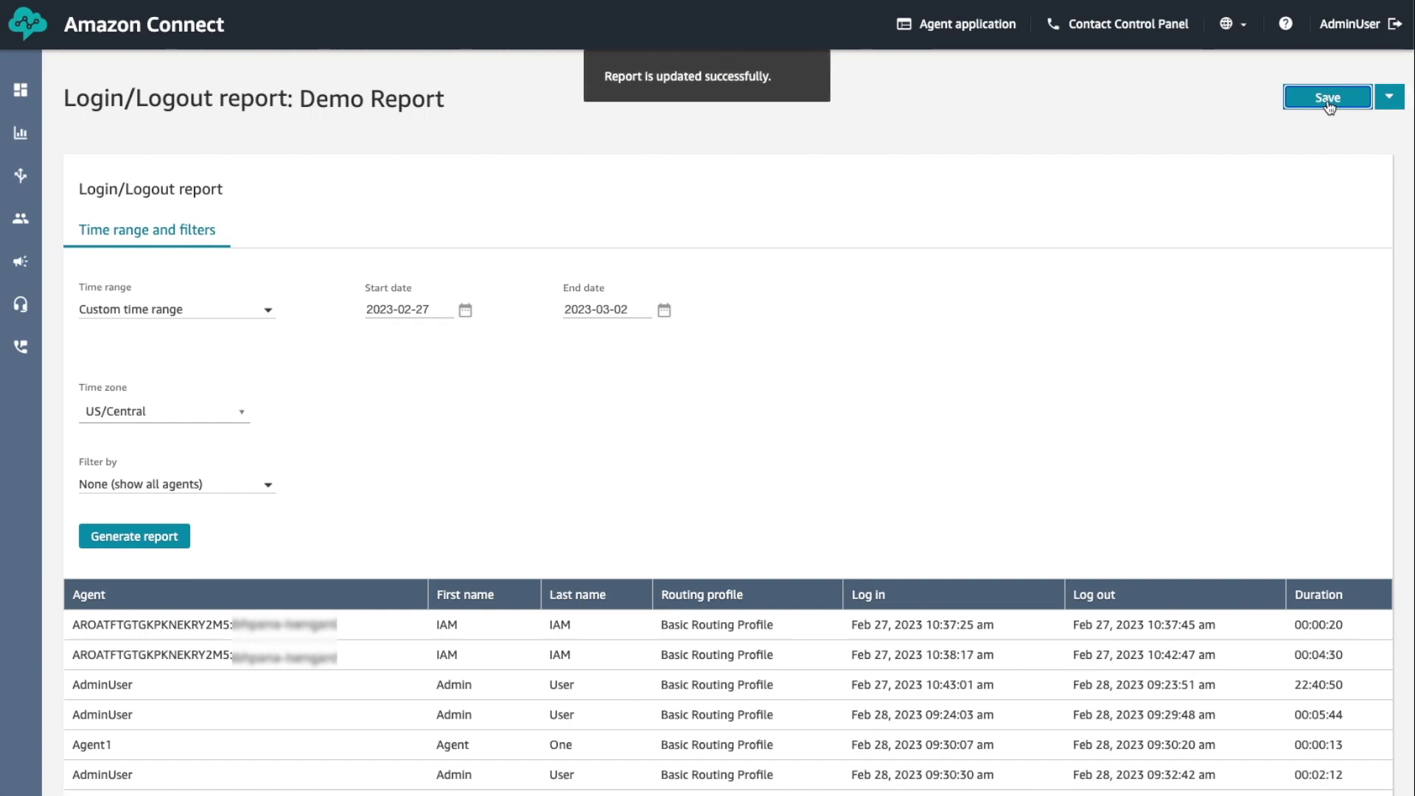
left_click(724, 410)
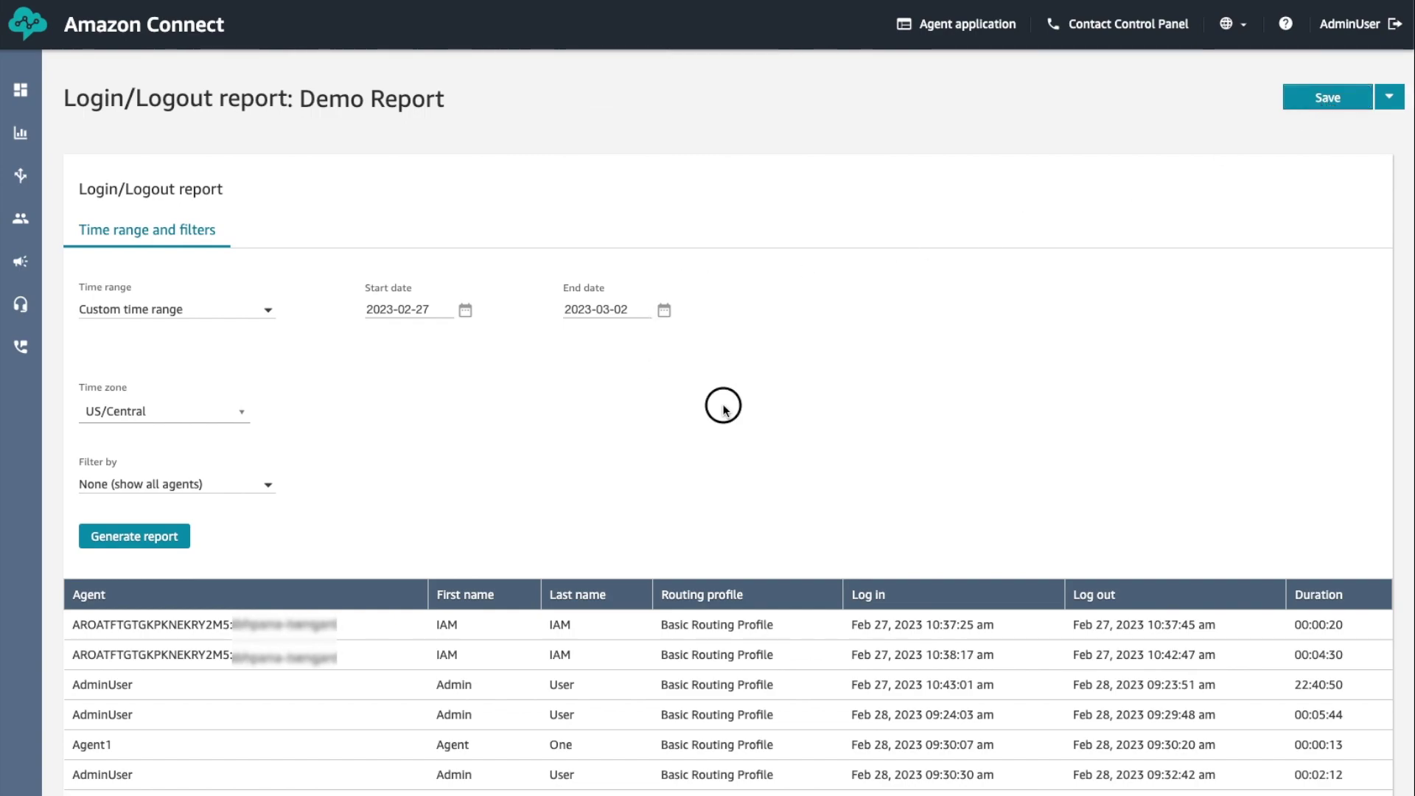
left_click(1391, 100)
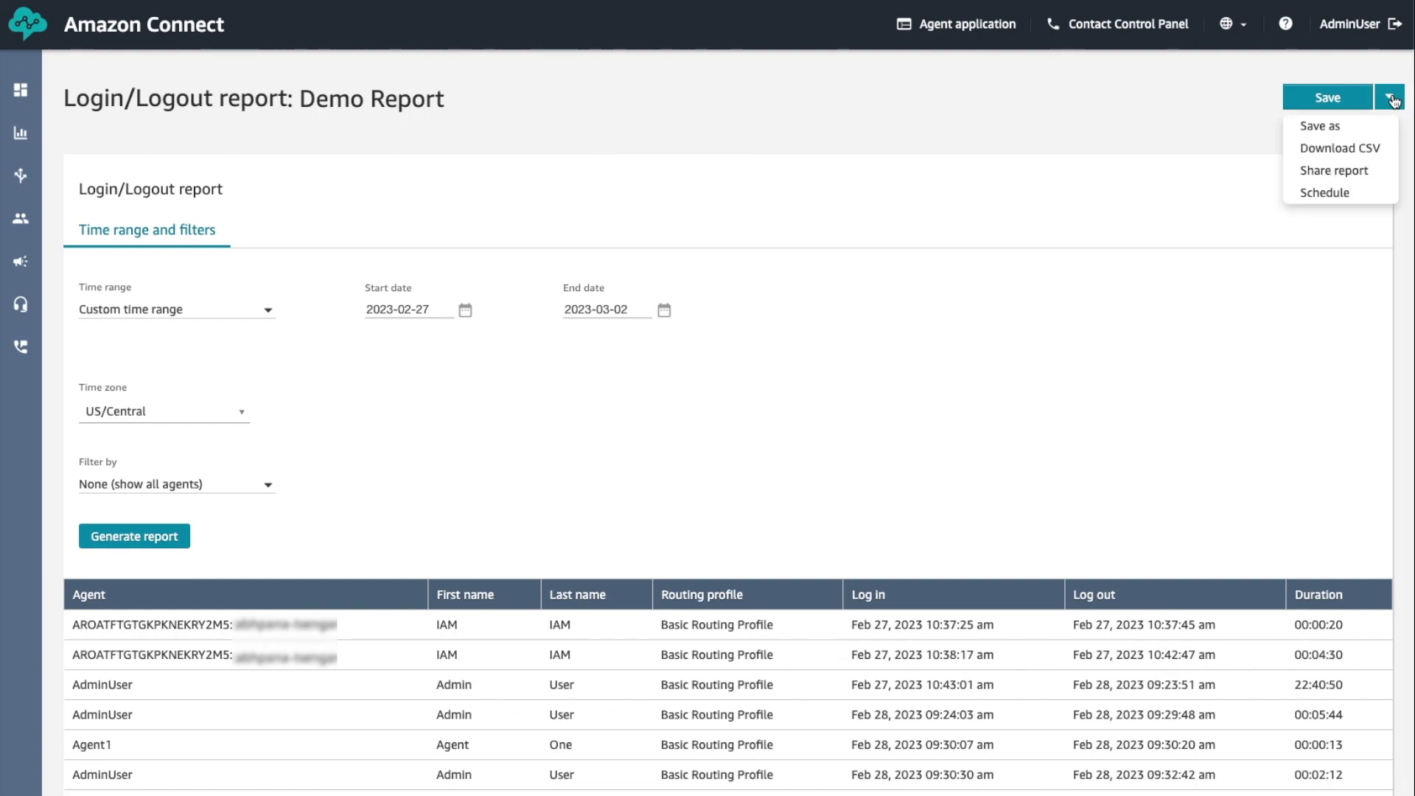
Download the report as CSV 'Login_Logout report (1)' into the Downloads folder
left_click(1356, 150)
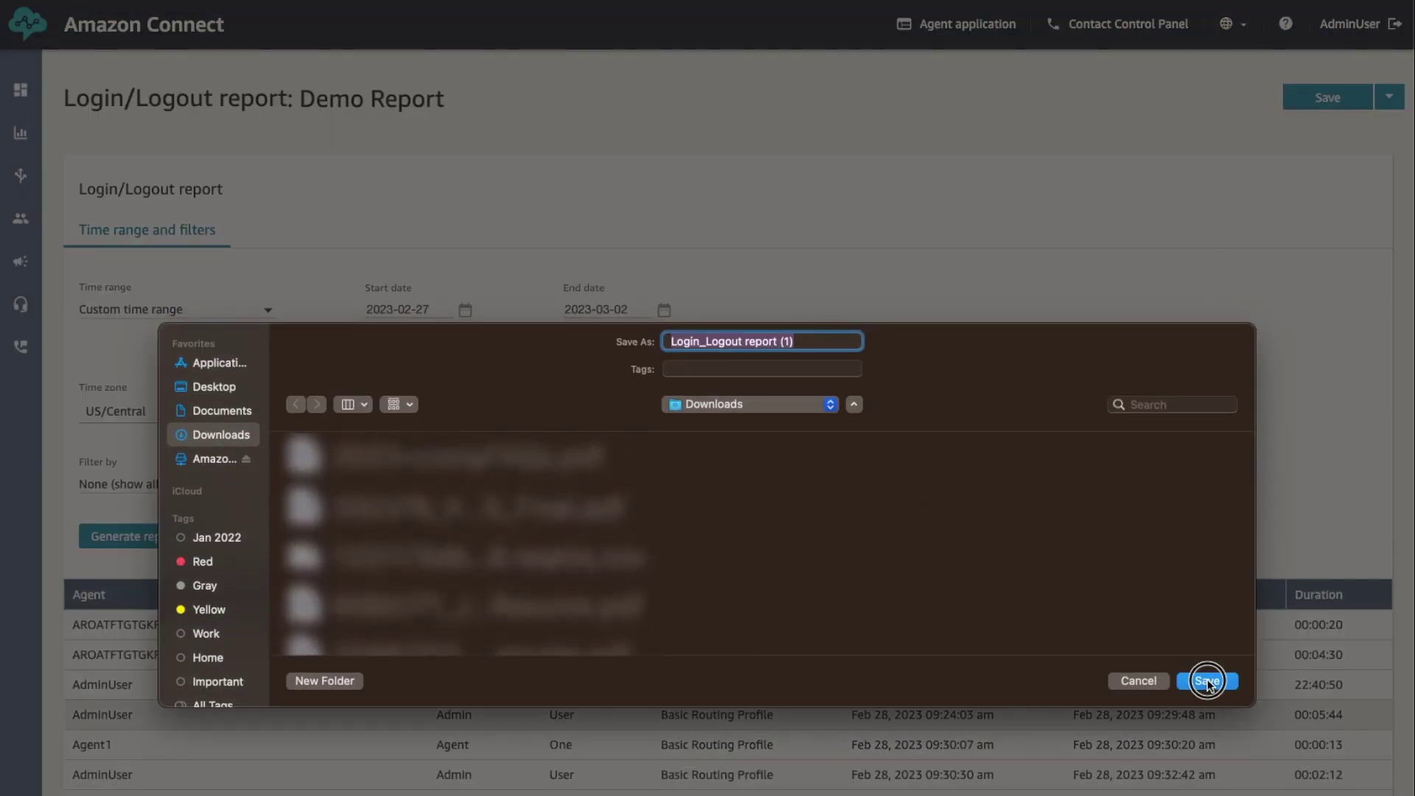
left_click(1212, 679)
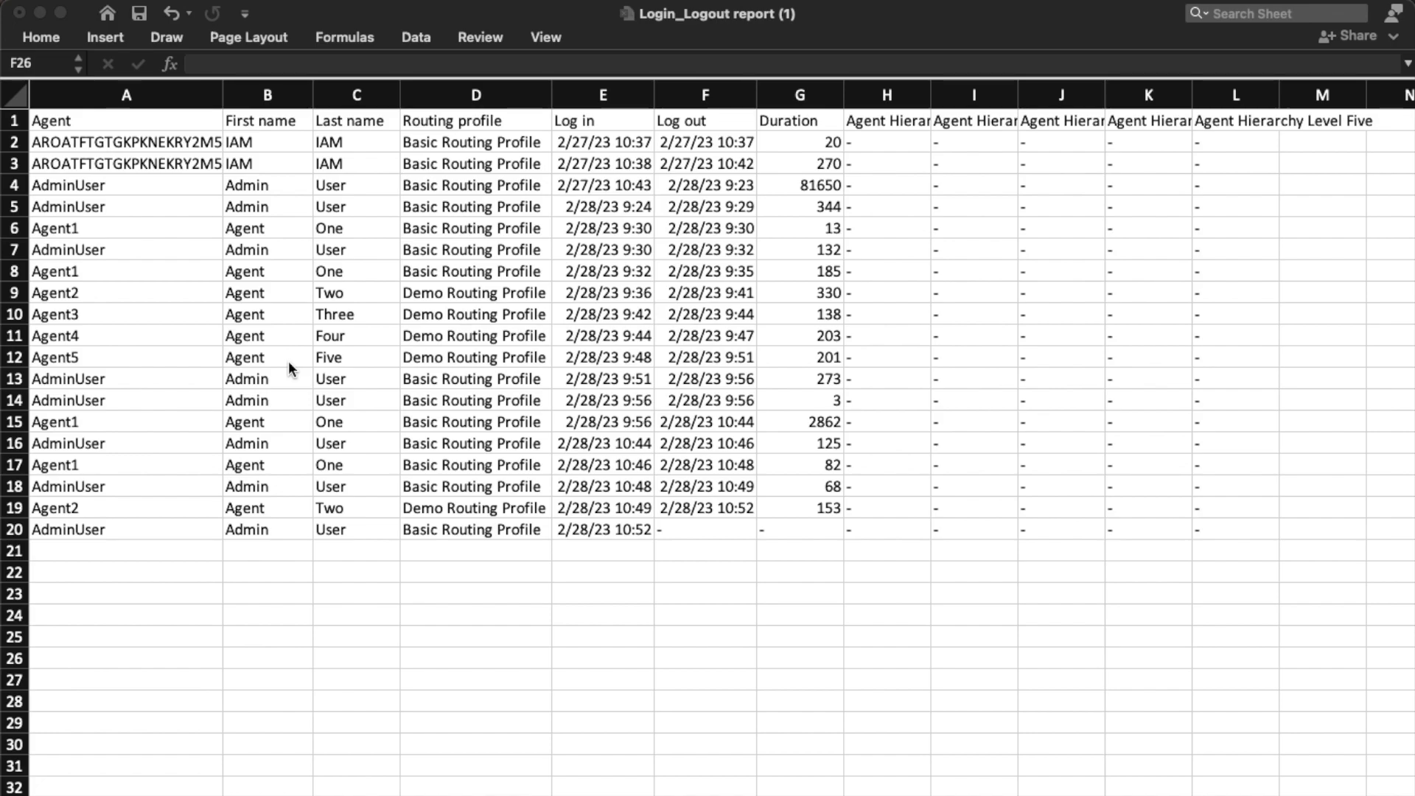
left_click(200, 120)
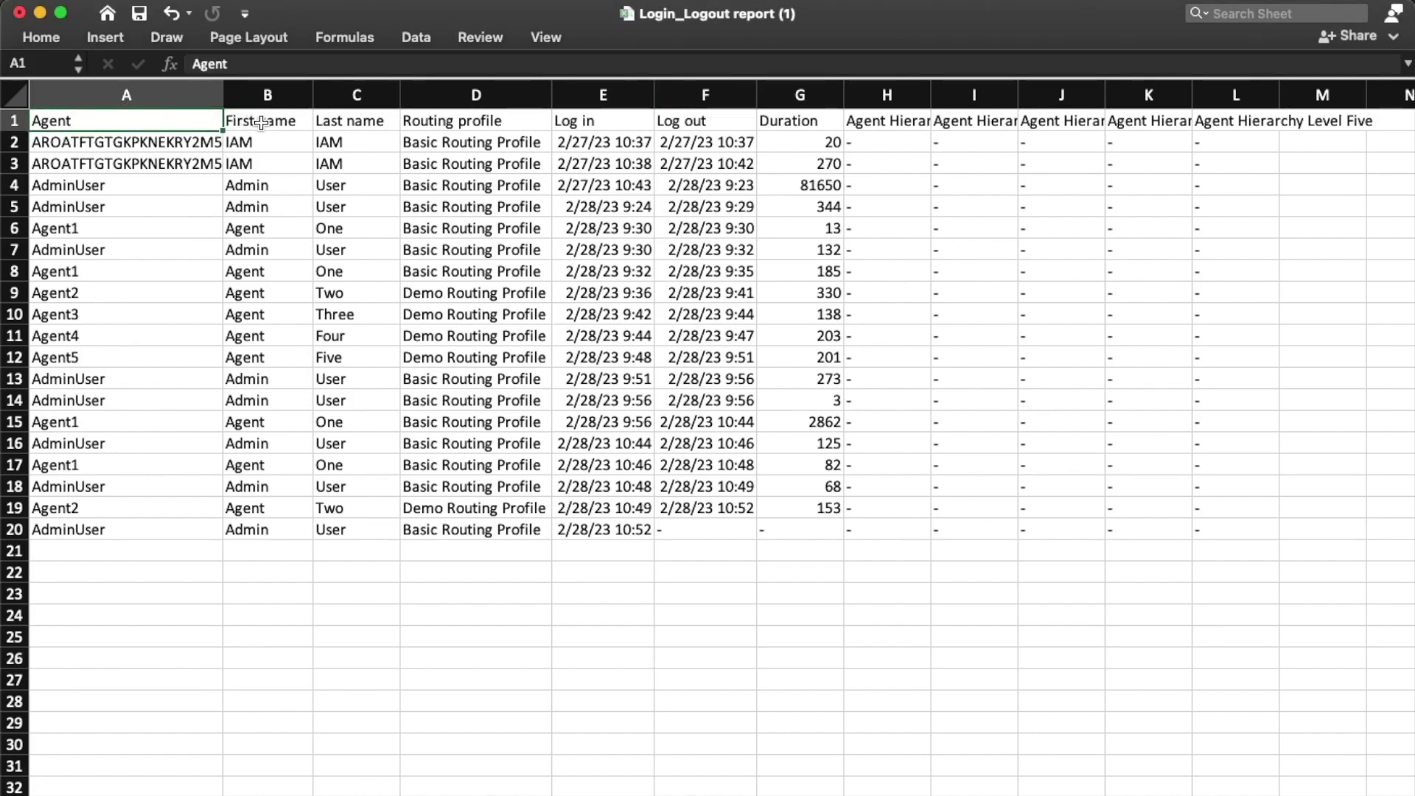
left_click(261, 123)
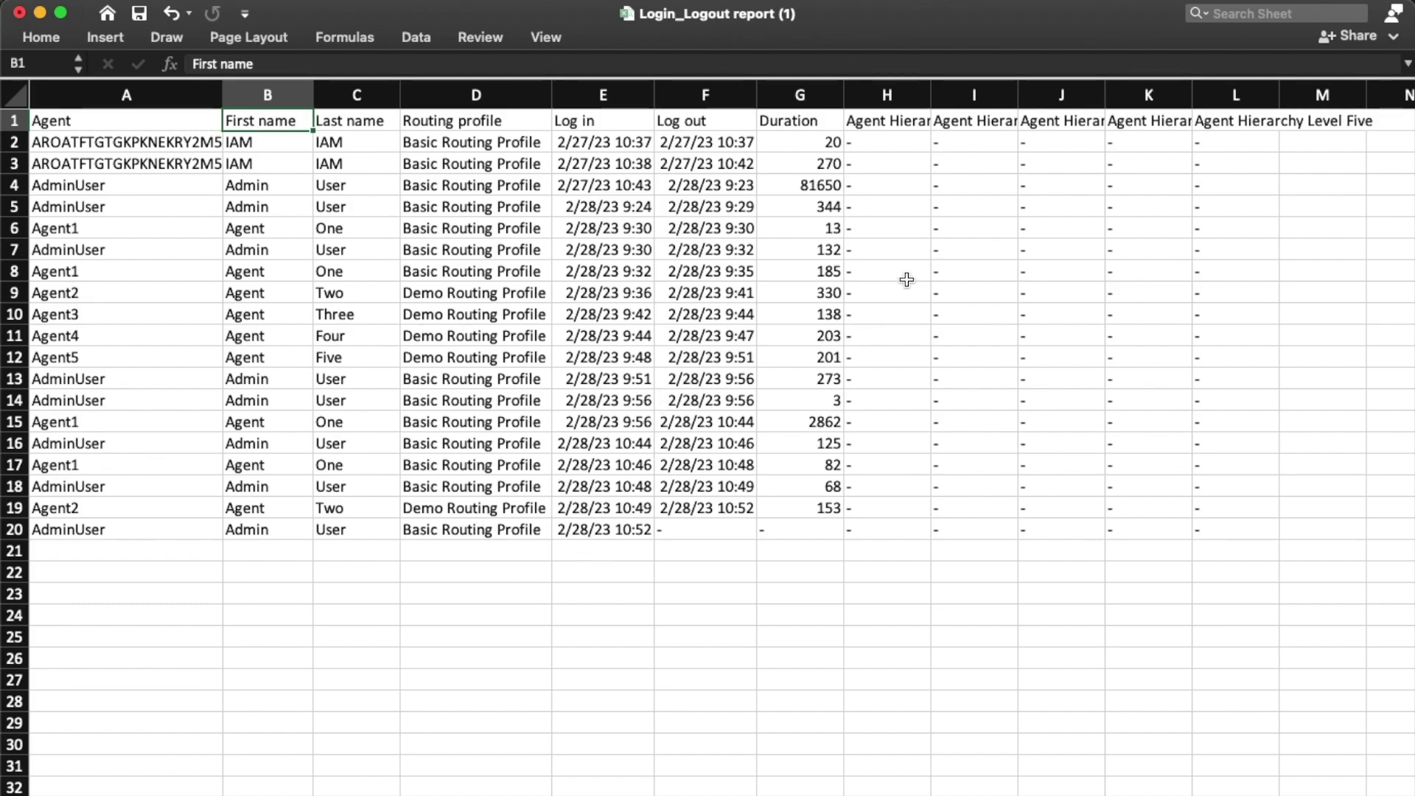
left_click(911, 247)
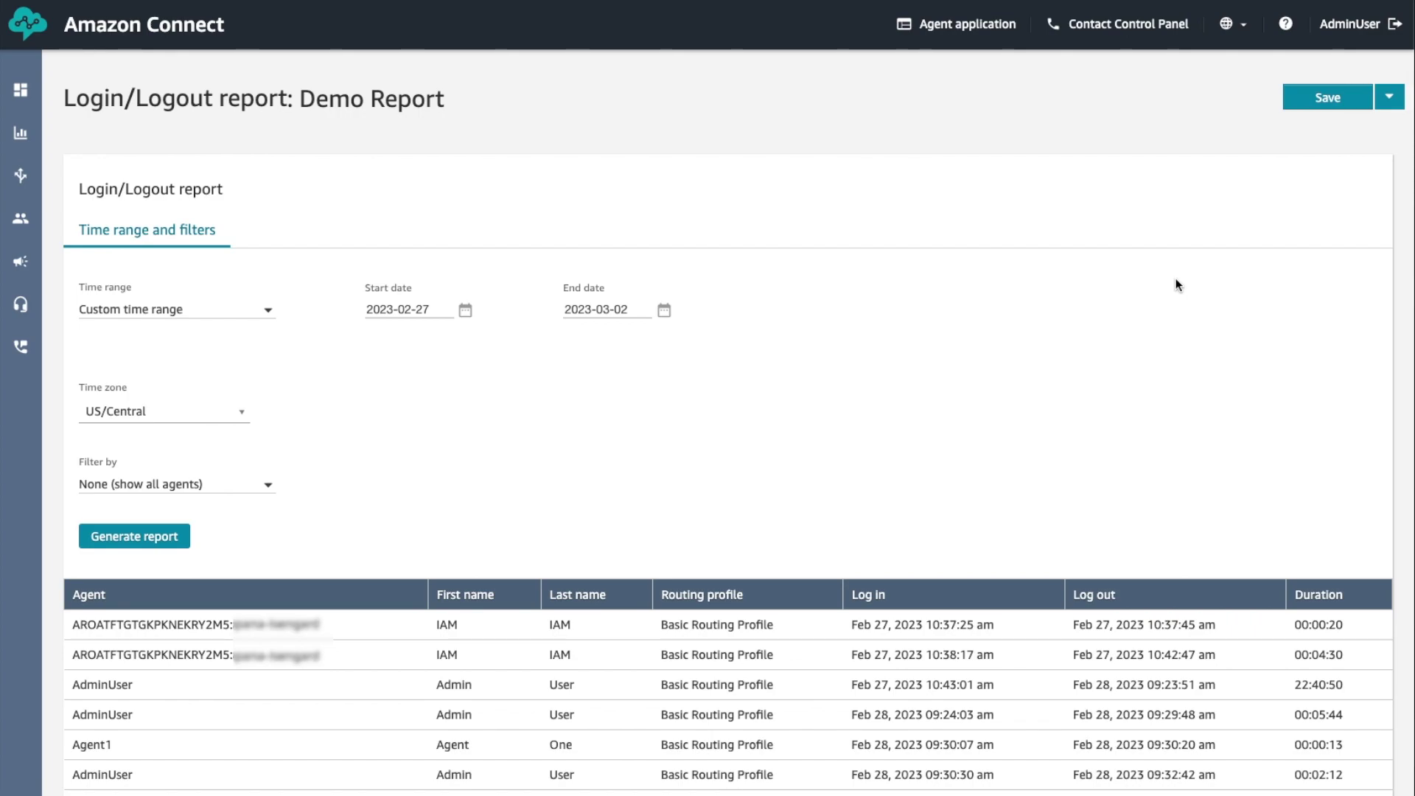
Copy Demo Report's share link, turn on publishing to the organization, and save
left_click(1389, 96)
left_click(1335, 170)
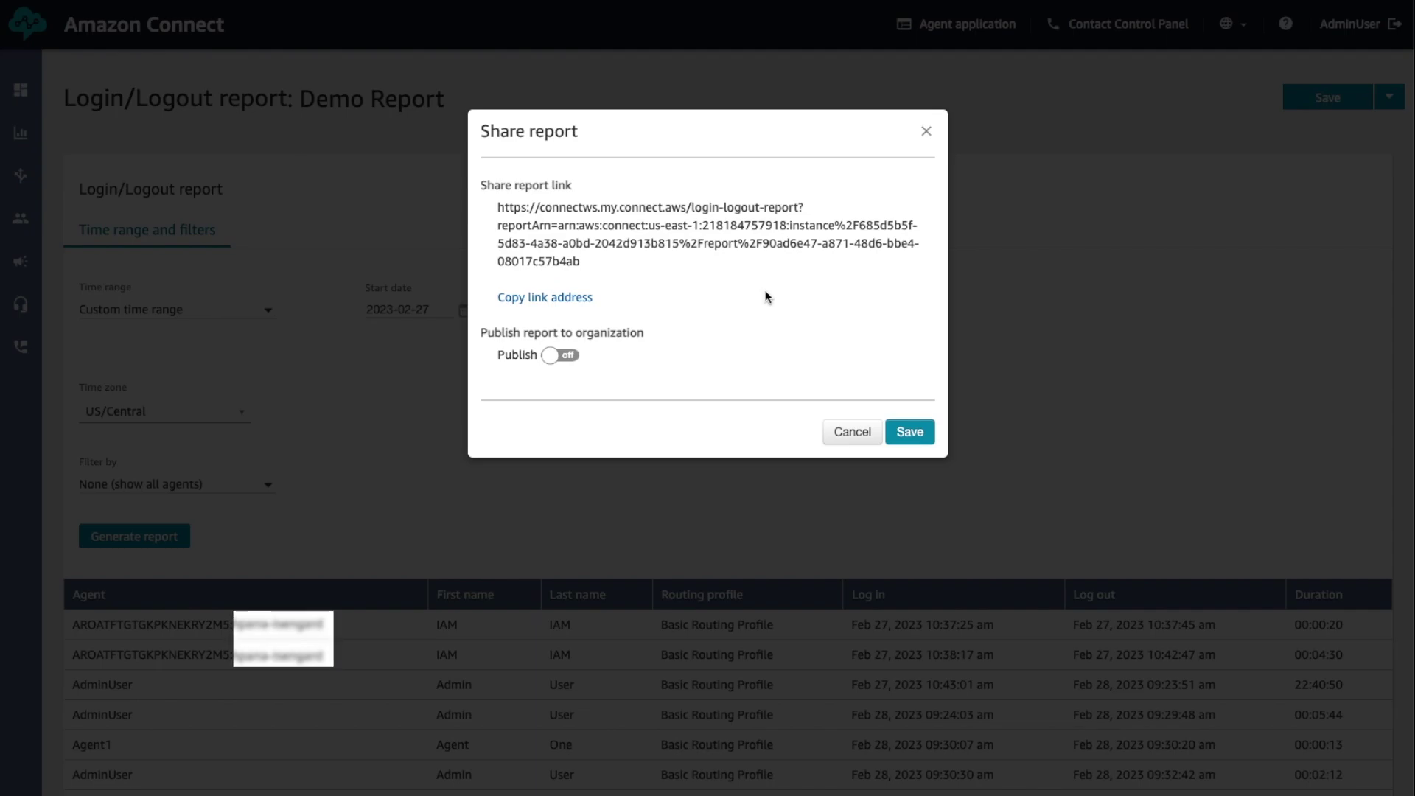
left_click(562, 297)
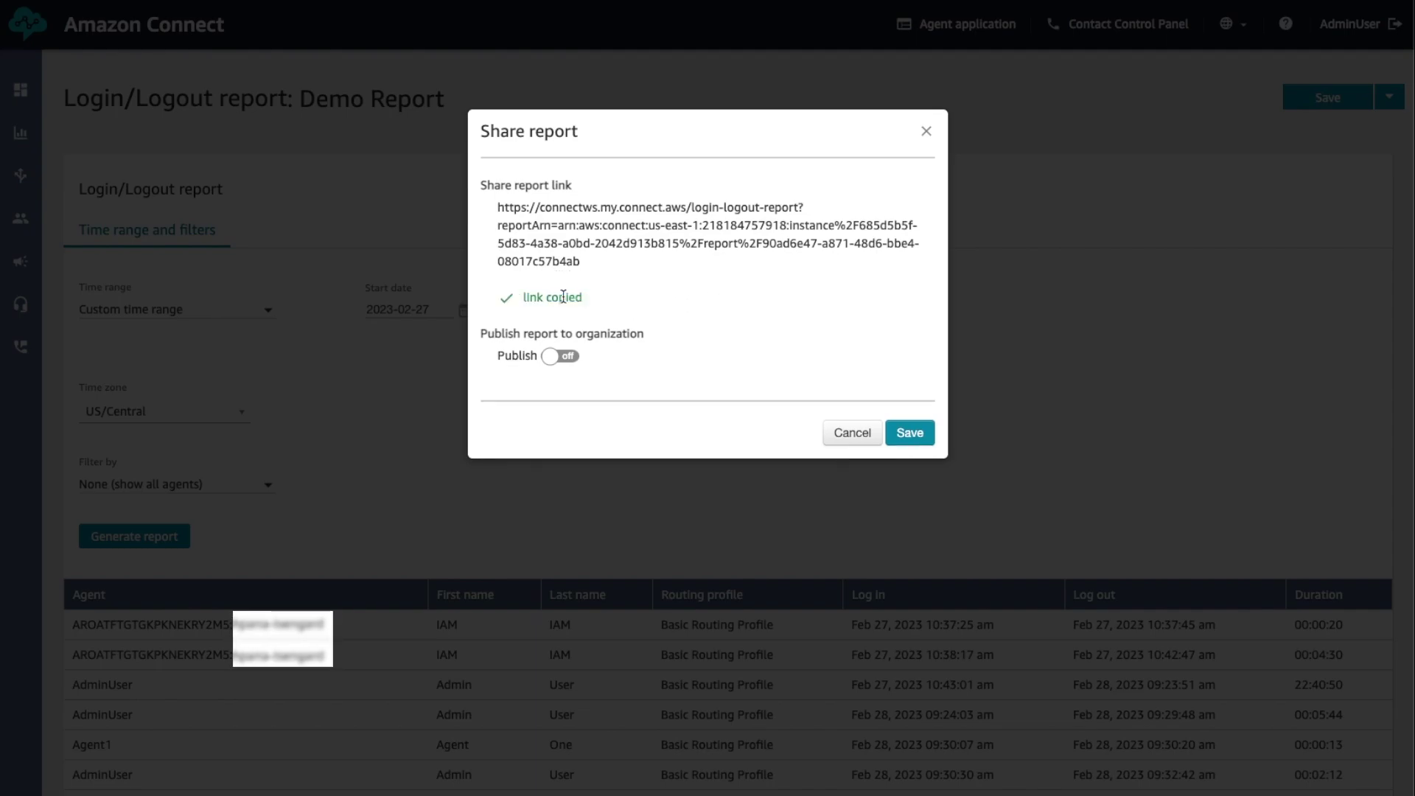
left_click(557, 358)
left_click(911, 434)
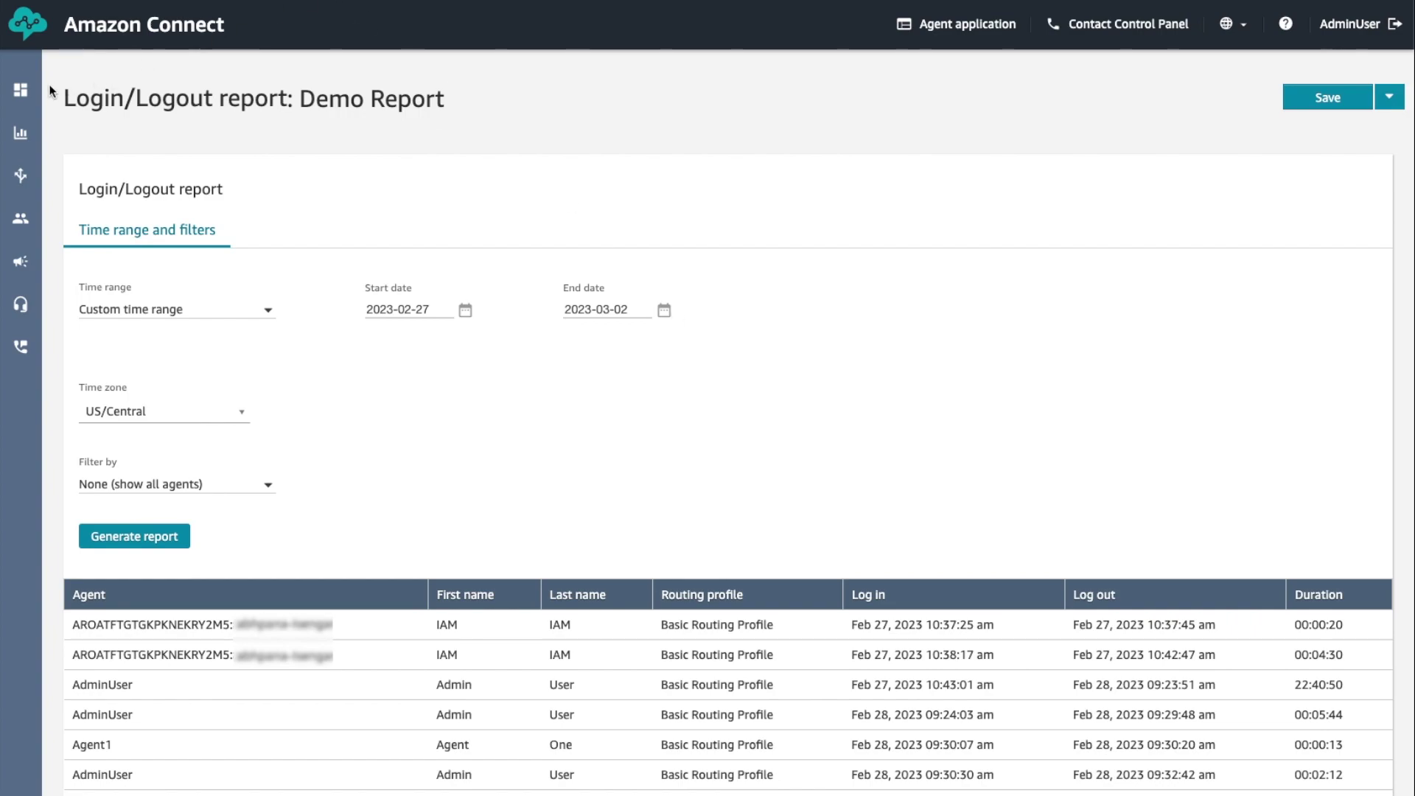
Delete Demo Report from the Login/Logout tab of Saved reports and confirm
mouse_move(21, 132)
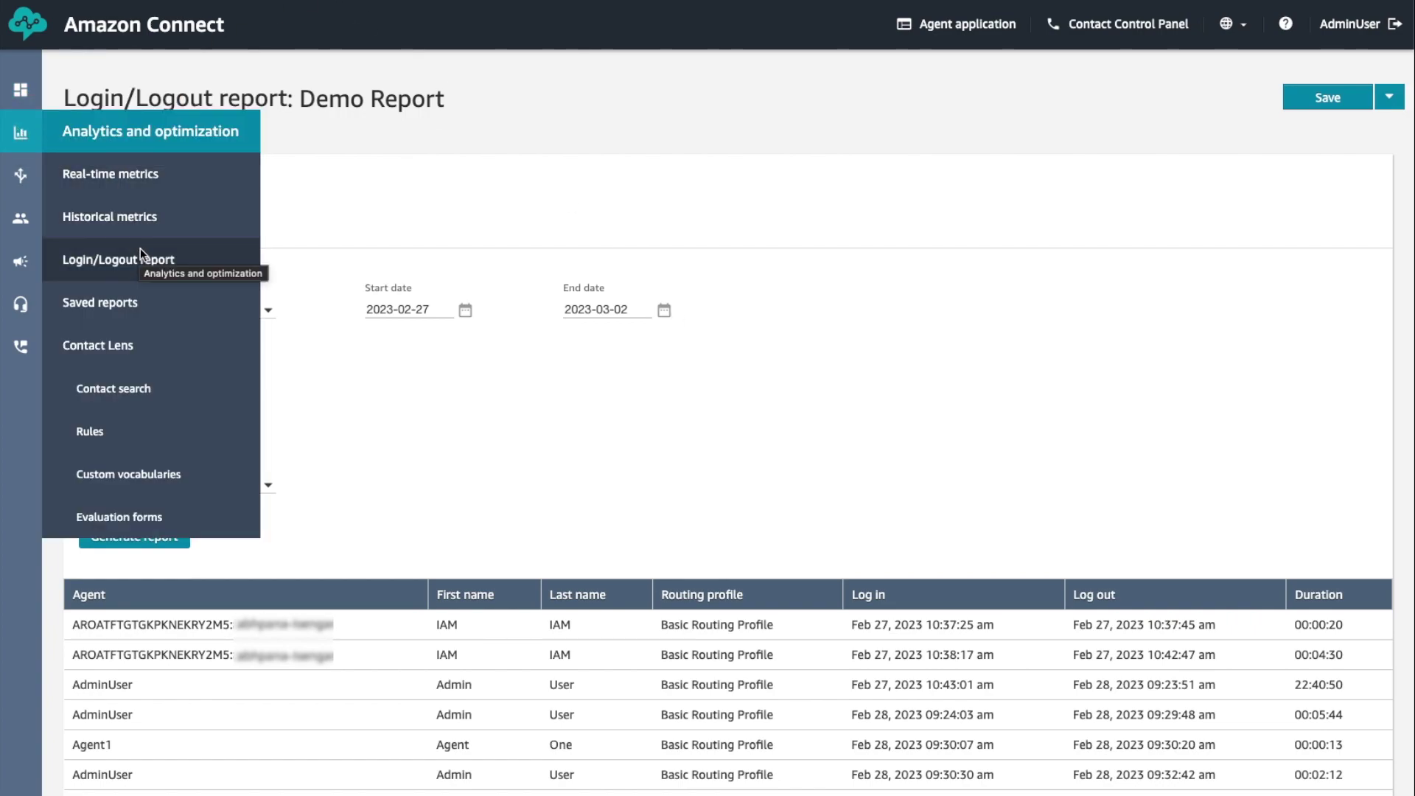
left_click(134, 300)
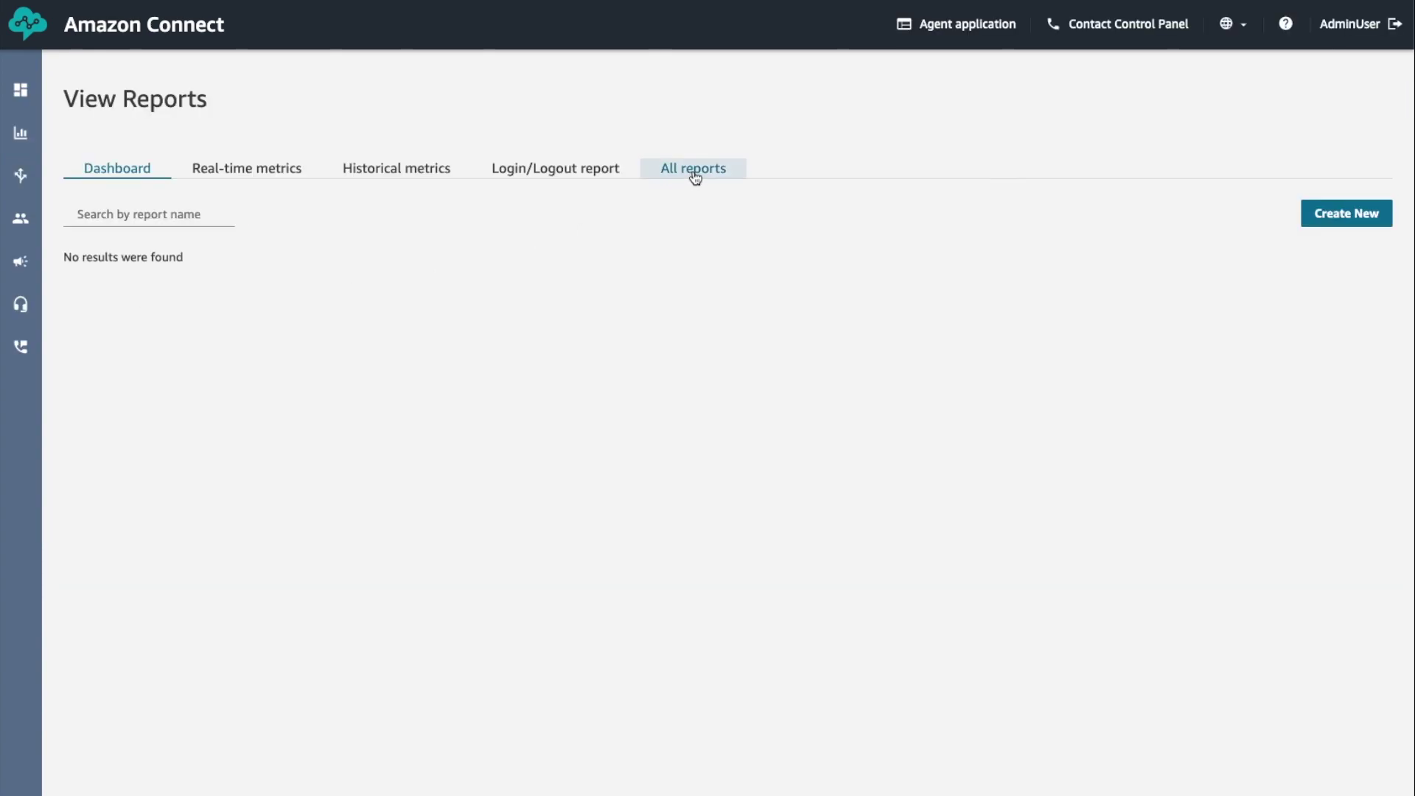
left_click(587, 176)
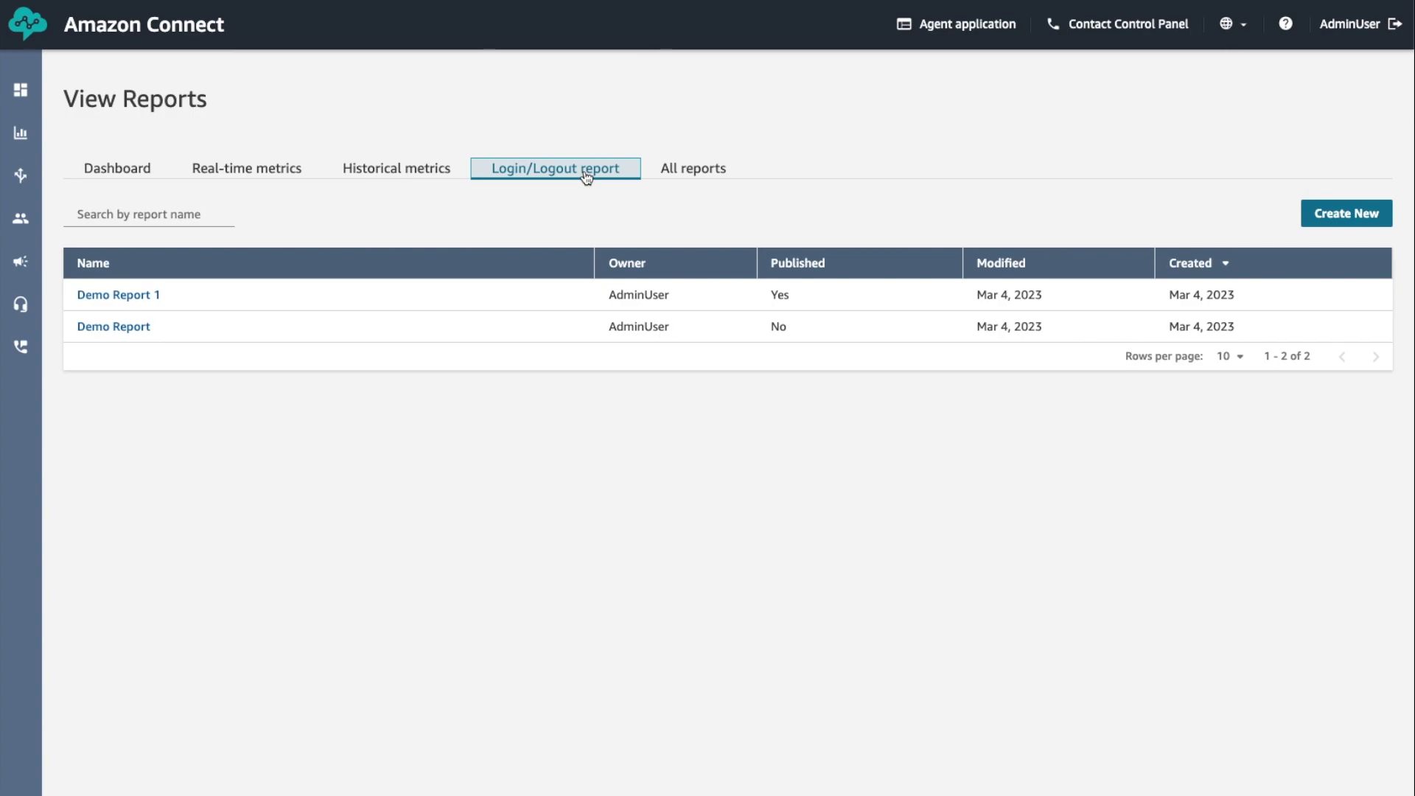
mouse_move(293, 333)
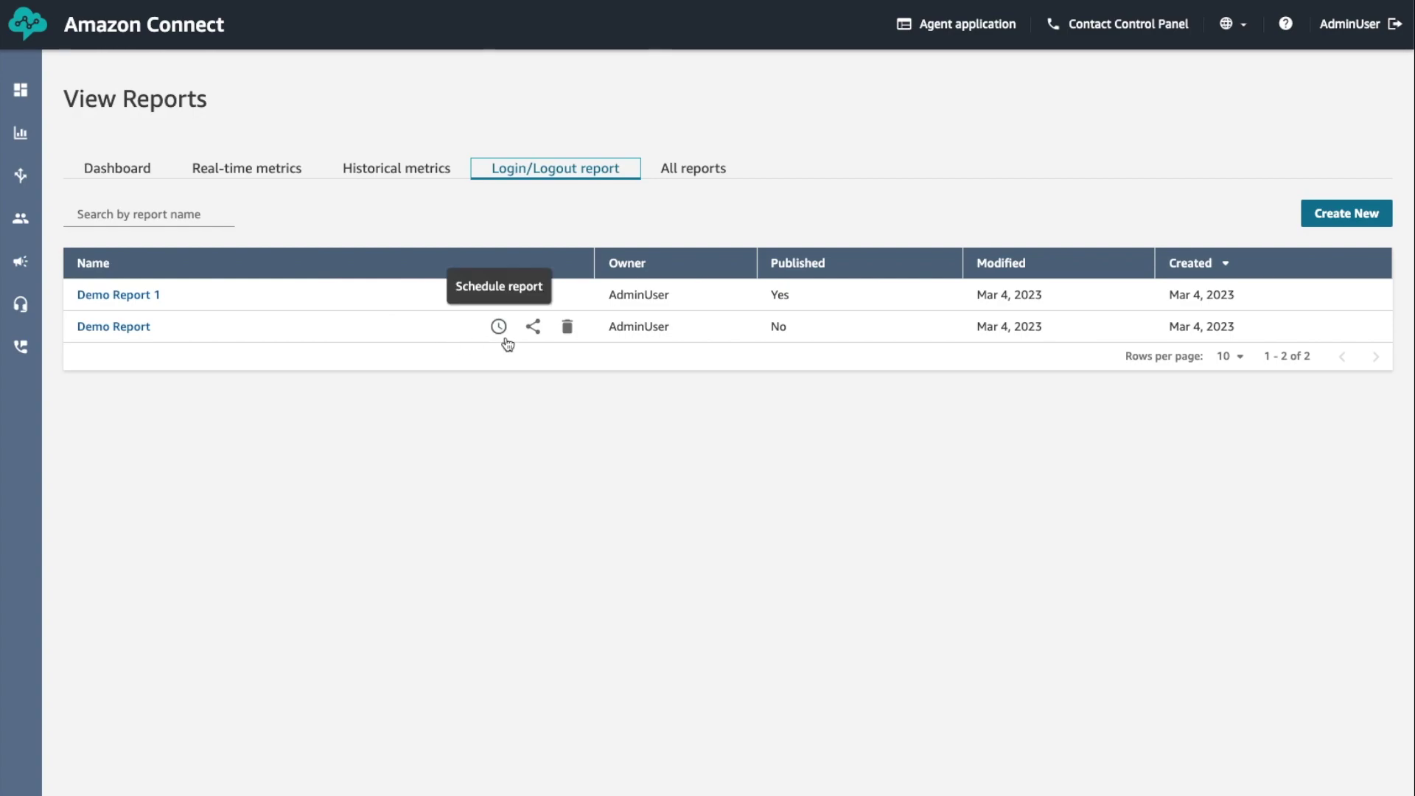
left_click(568, 328)
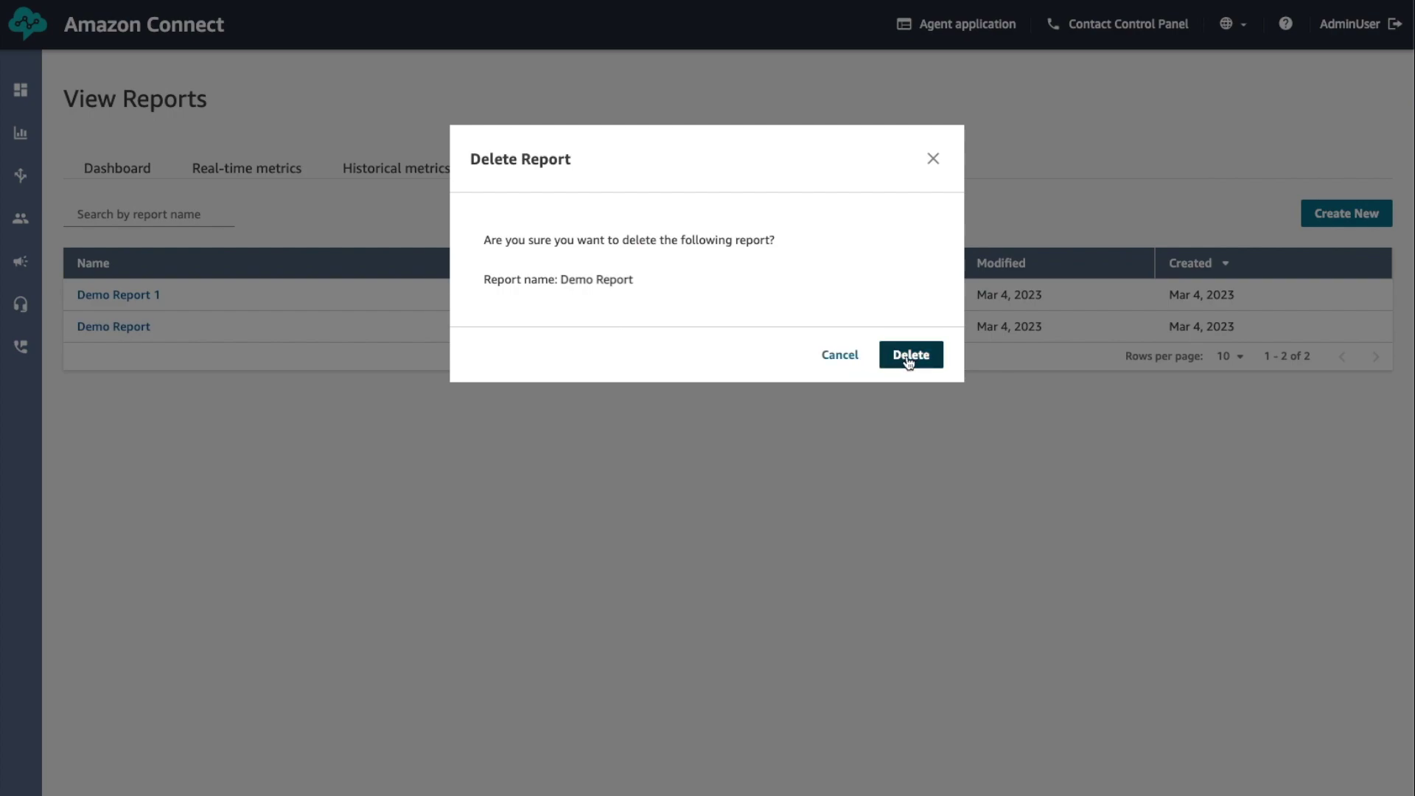
left_click(909, 358)
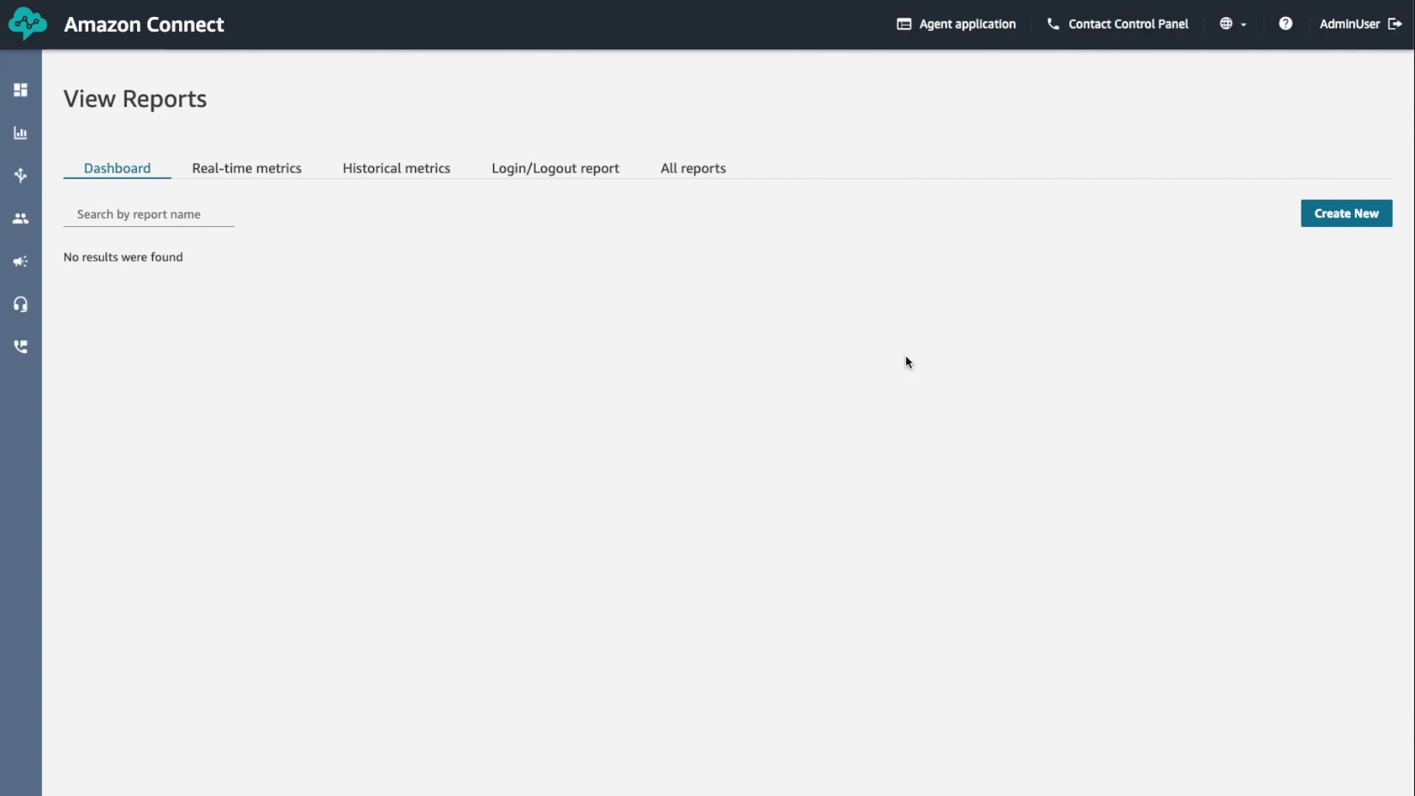